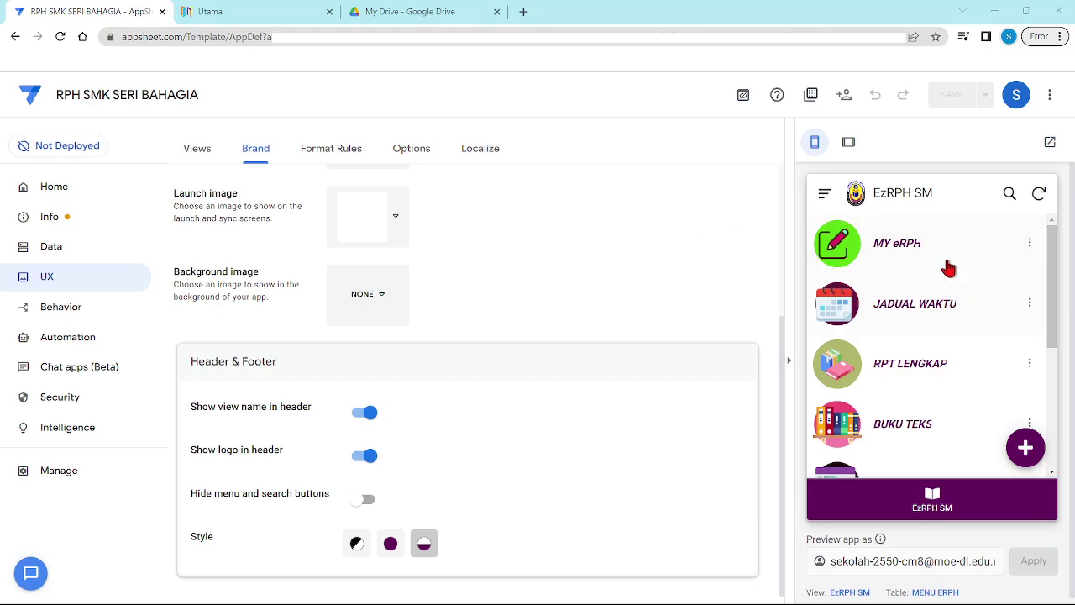
Step: Open the DASHBOARD - ANALISIS item from the app preview and close the Utama and My Drive browser tabs
scroll(1048, 274, down, 2)
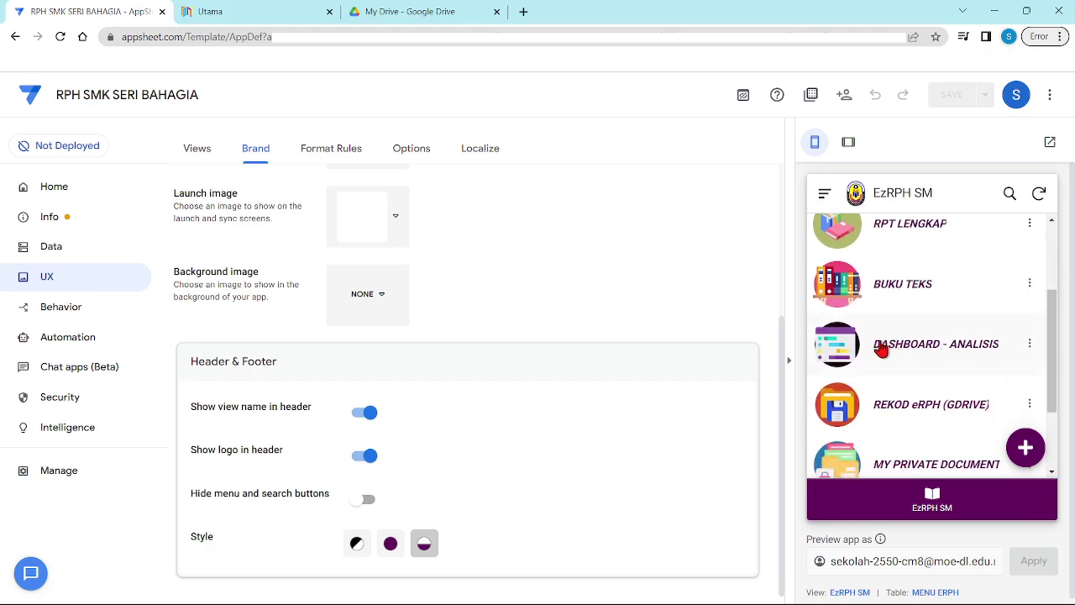
click(881, 349)
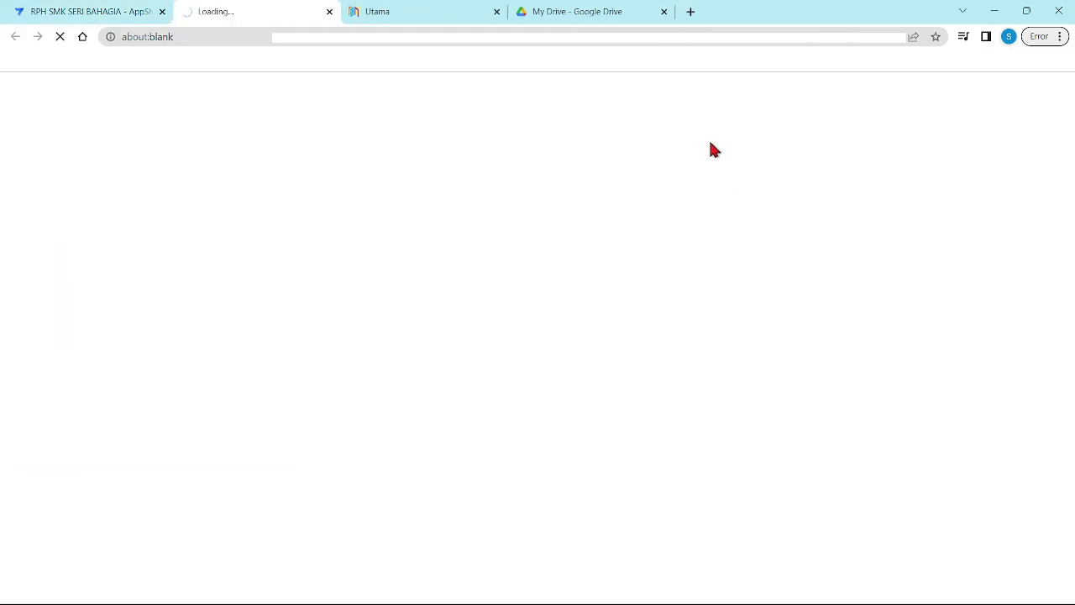
click(497, 11)
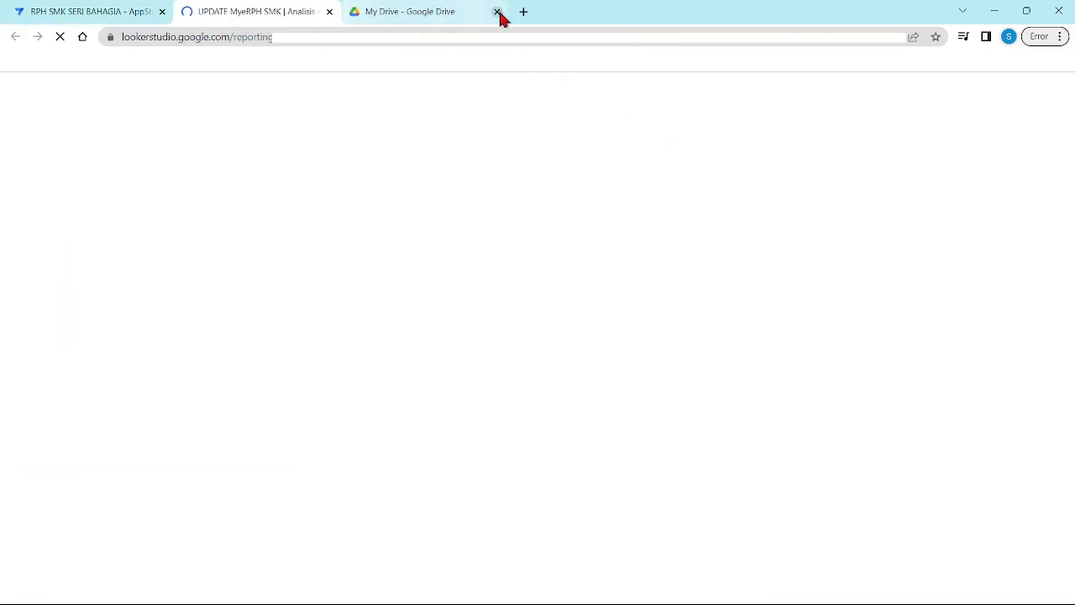
click(497, 11)
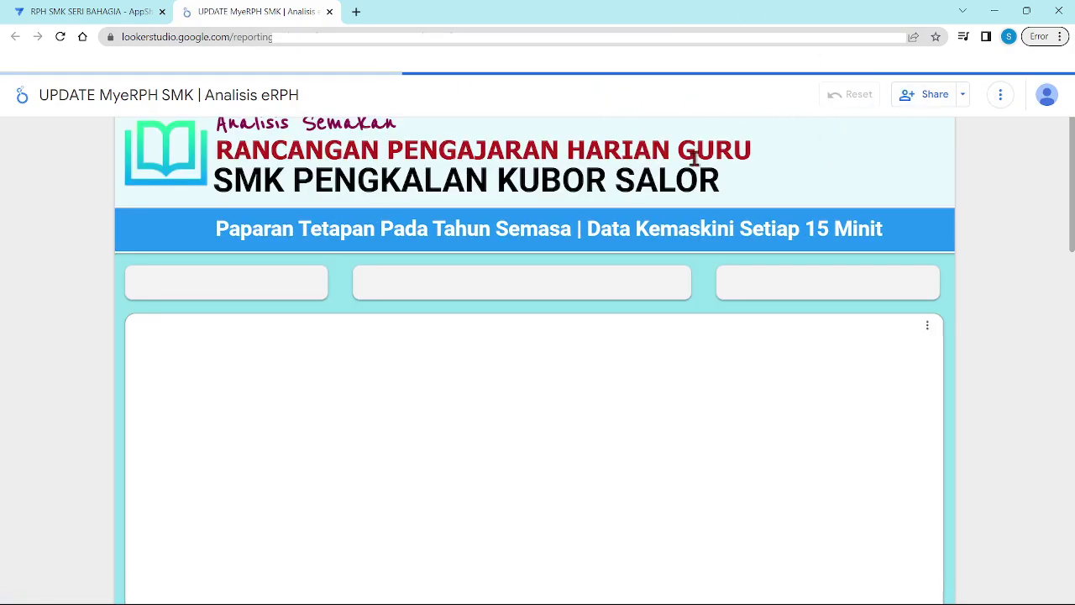
drag(296, 176, 749, 164)
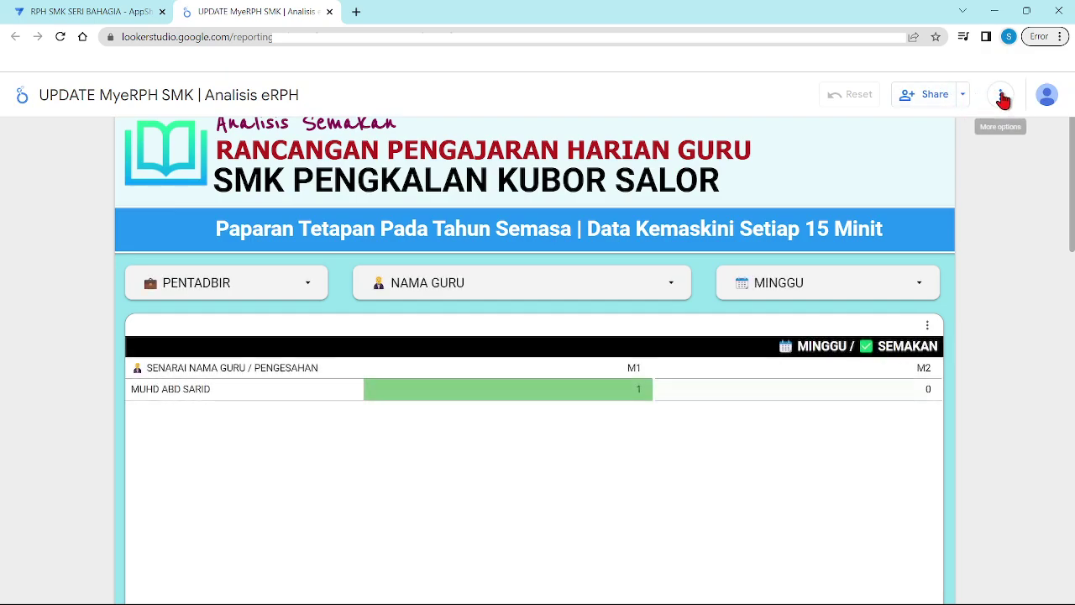
Step: Start copying the Analisis eRPH report, answer yes to all email preferences and save them
mouse_move(1002, 99)
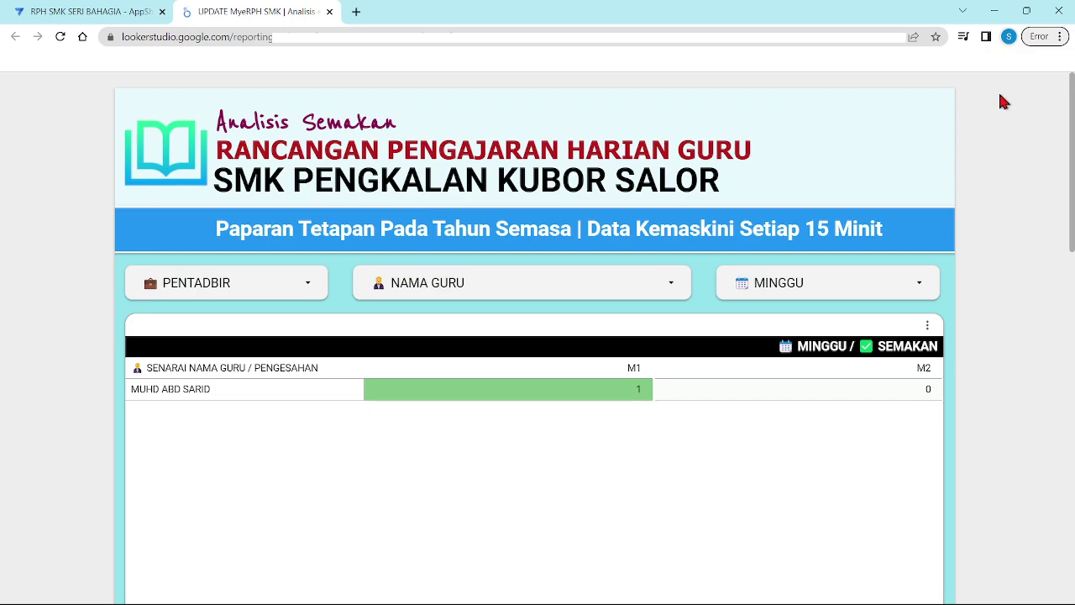
click(1000, 94)
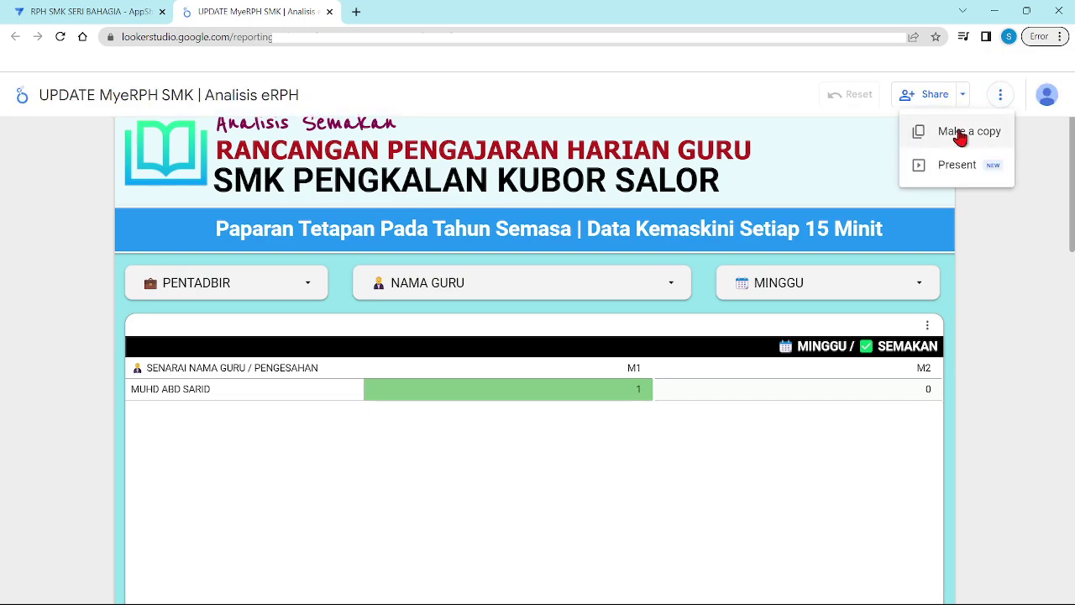
click(961, 134)
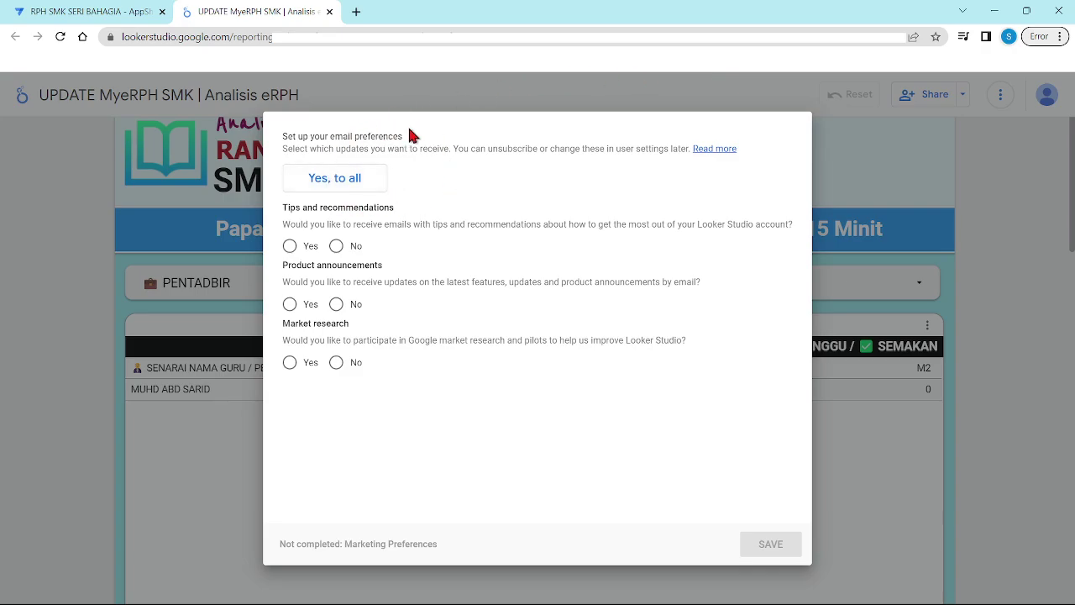
click(339, 186)
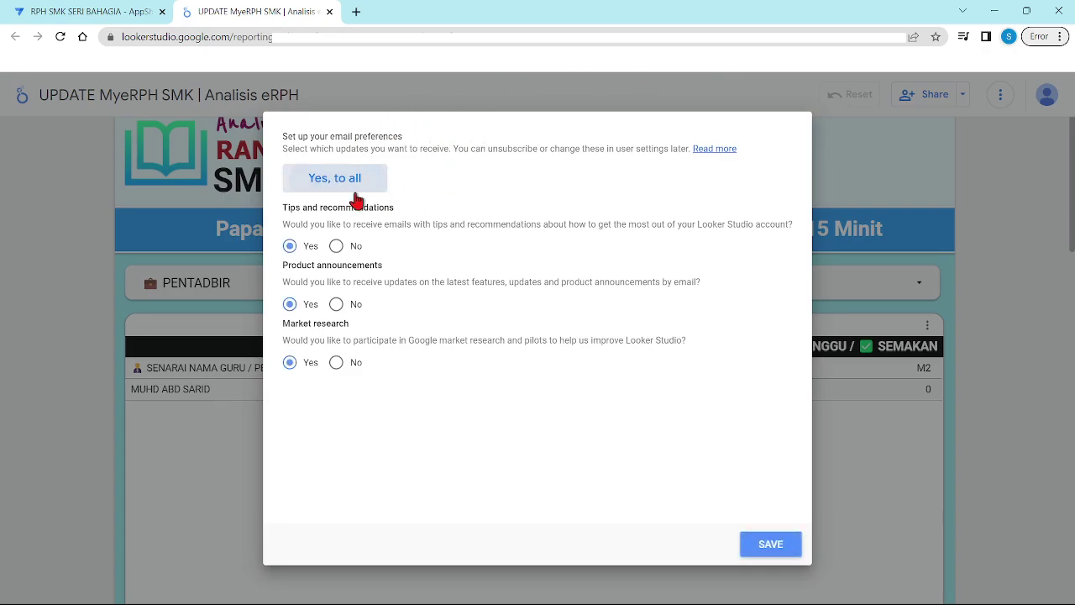
click(770, 544)
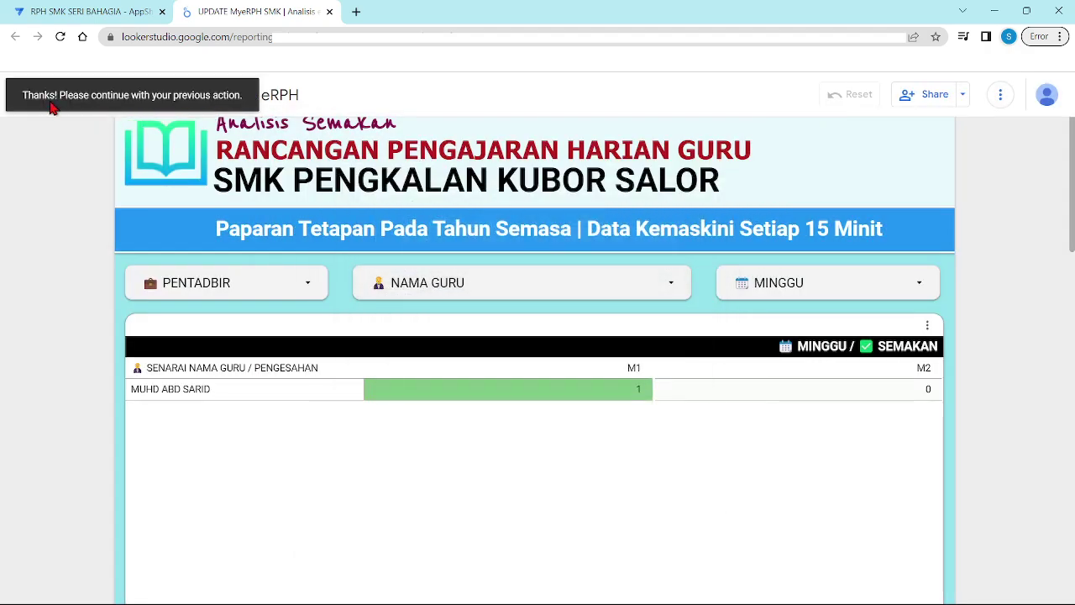
Step: Make a copy of the report with the suggested data sources and close the original report's tab
click(1000, 95)
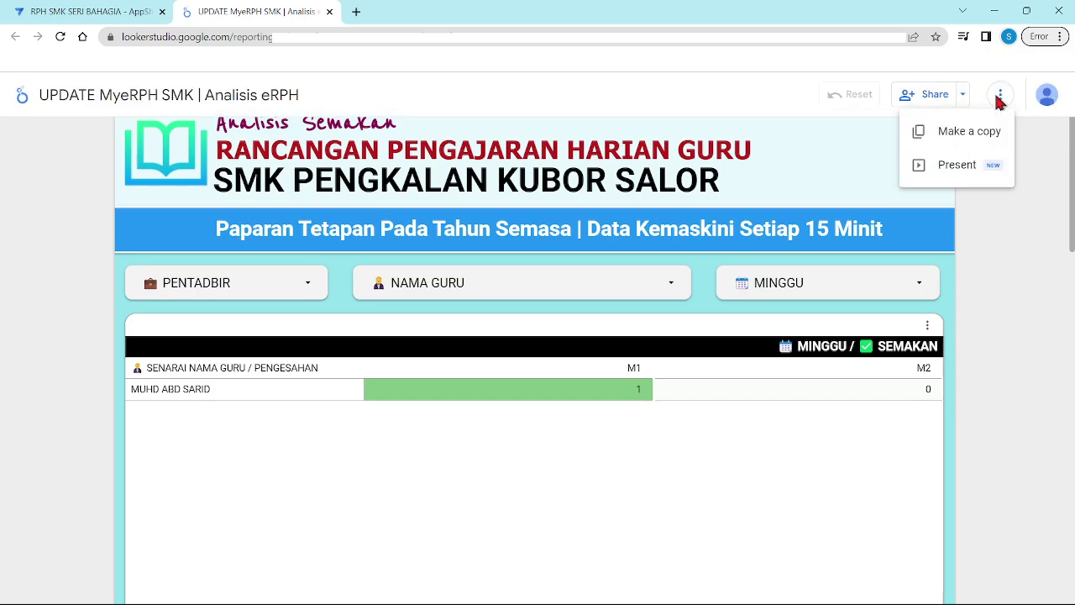
click(948, 139)
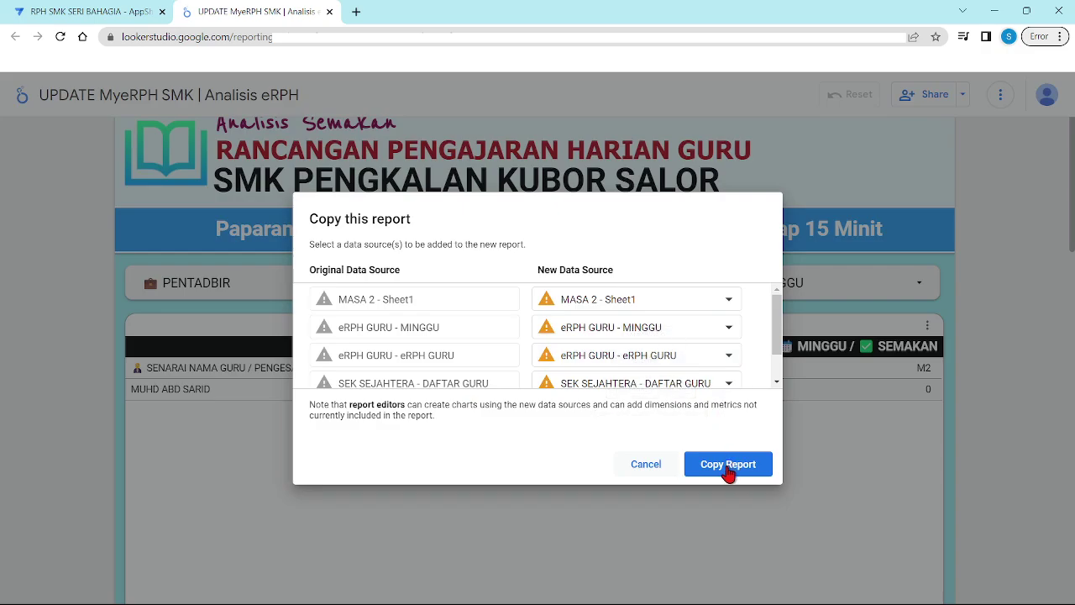
click(726, 469)
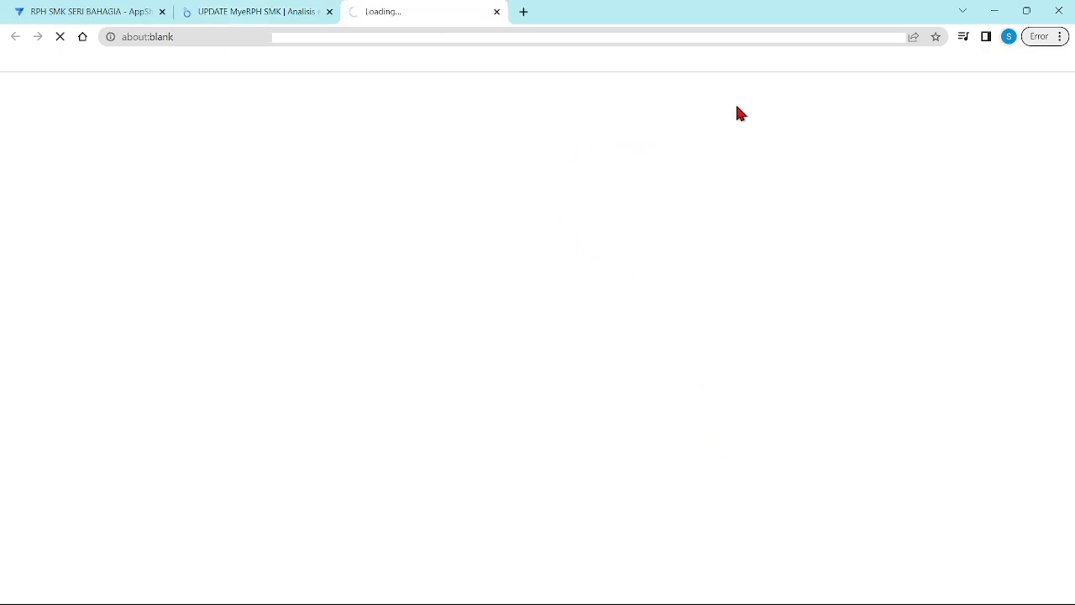
click(284, 11)
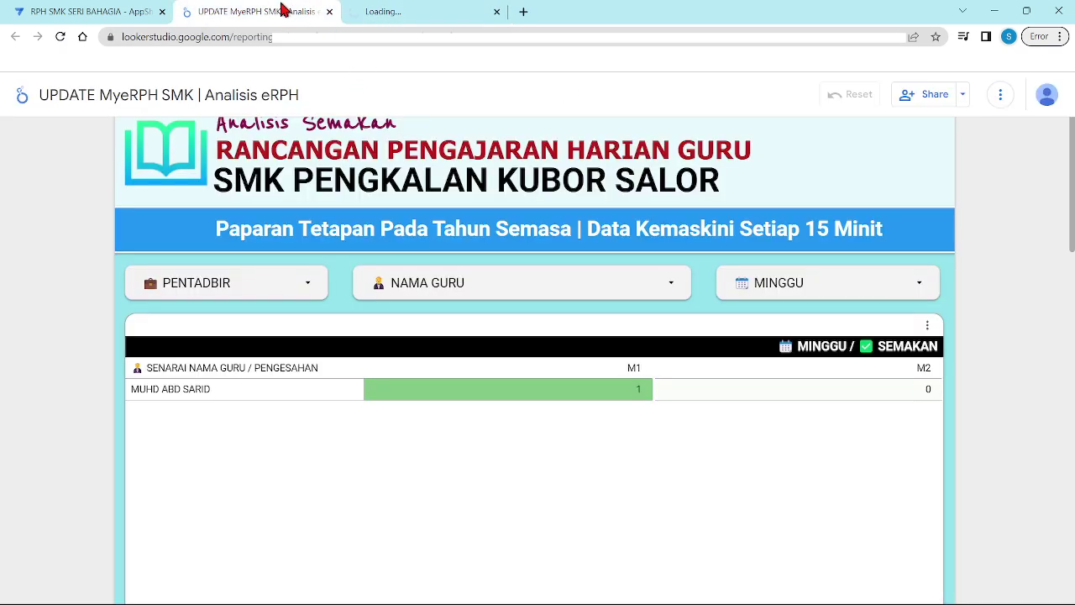
click(331, 13)
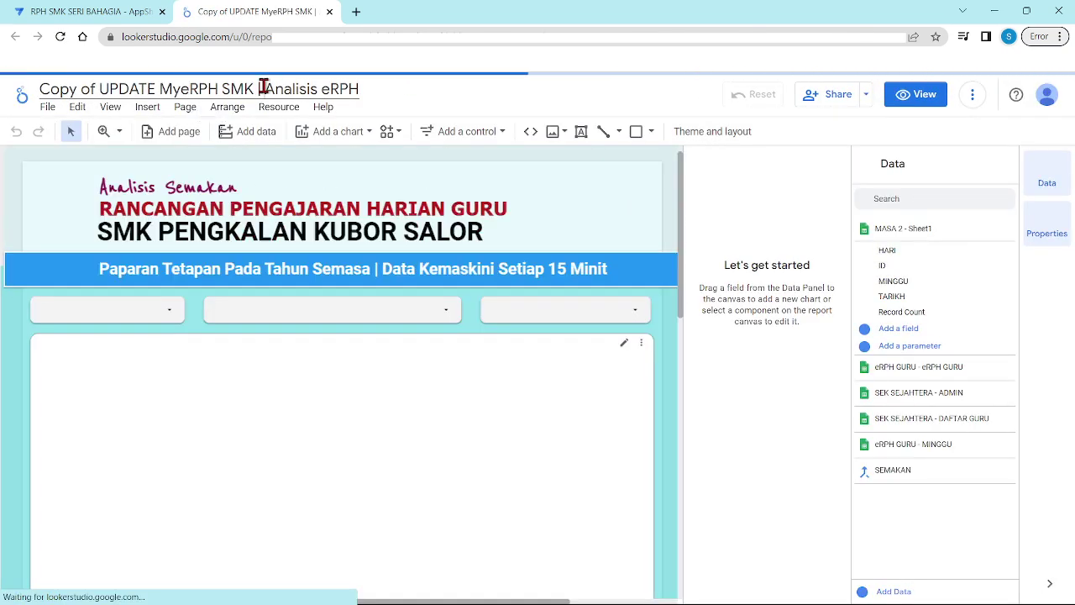
Step: Rename the copied report as "SMK SERI BAHAGIA | Analisis eRPH"
drag(255, 89, 47, 92)
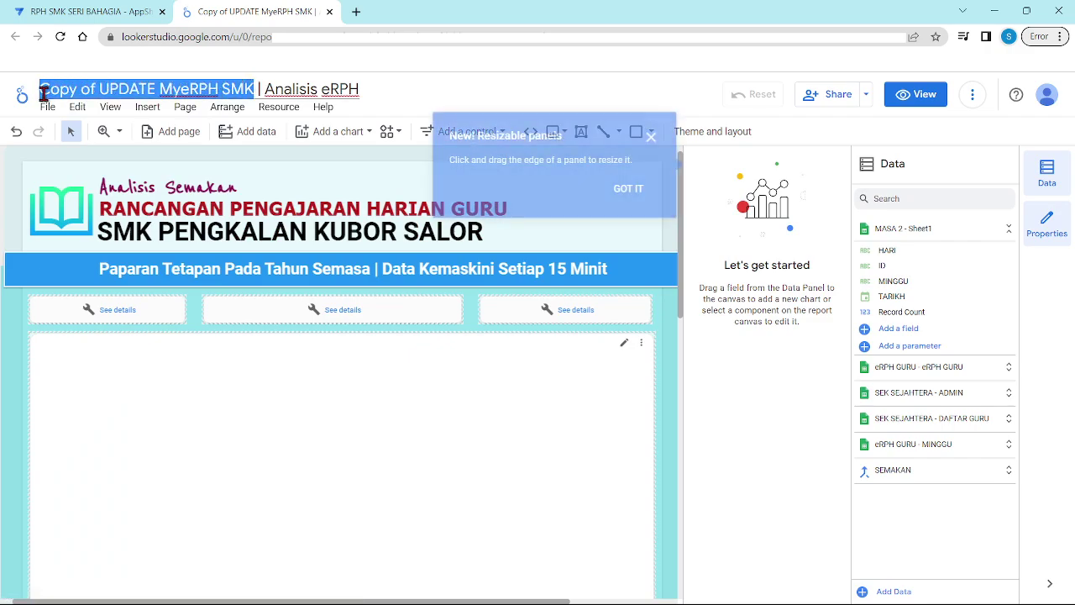
key(Caps_Lock)
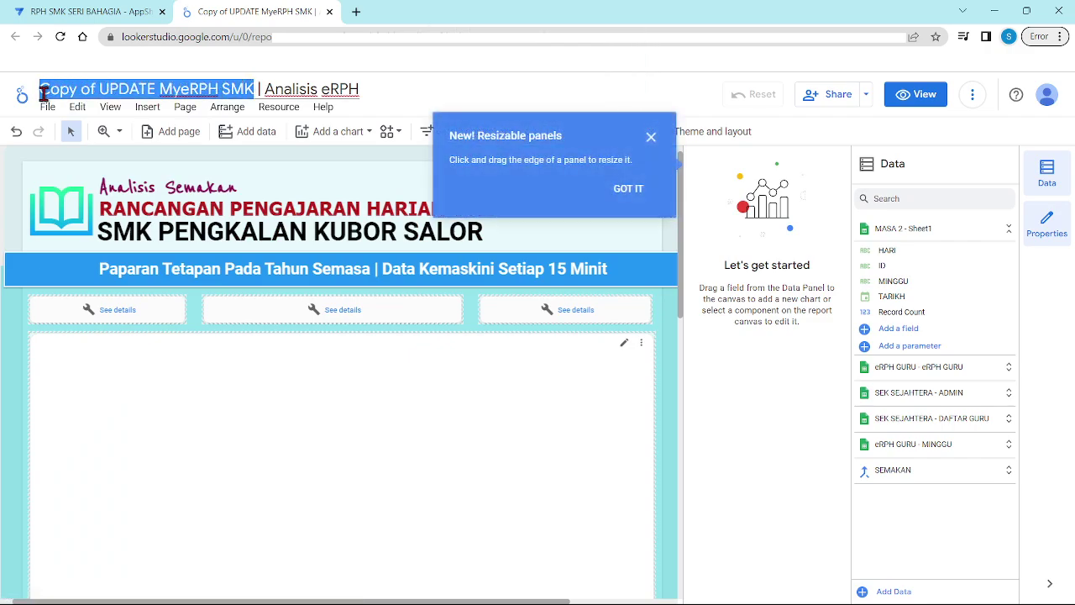
click(44, 92)
drag(42, 87, 255, 90)
text(SMK)
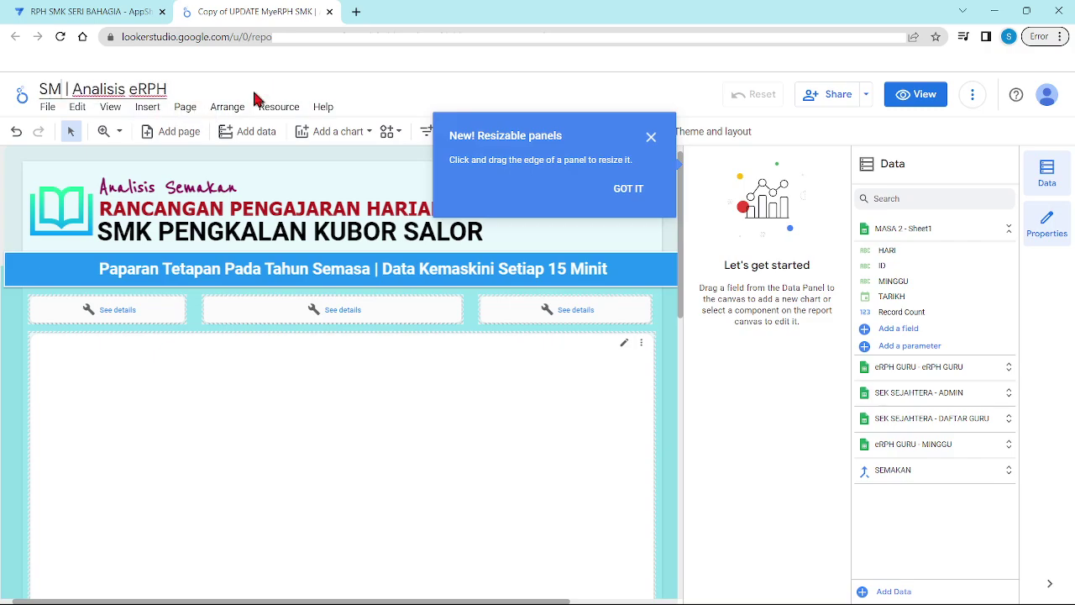
text( SERI BAHA)
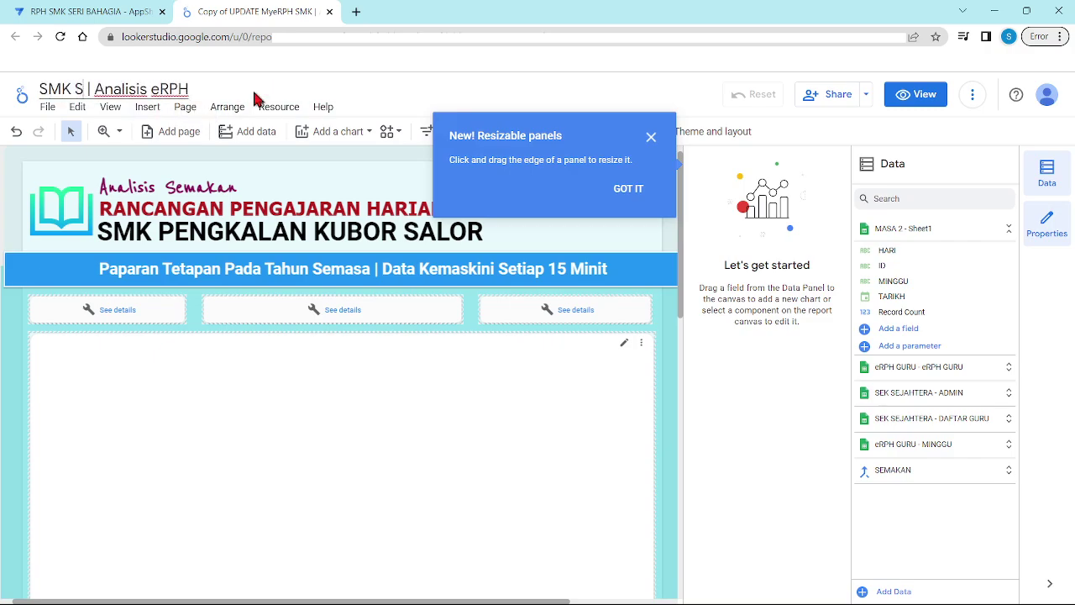
text(GIA)
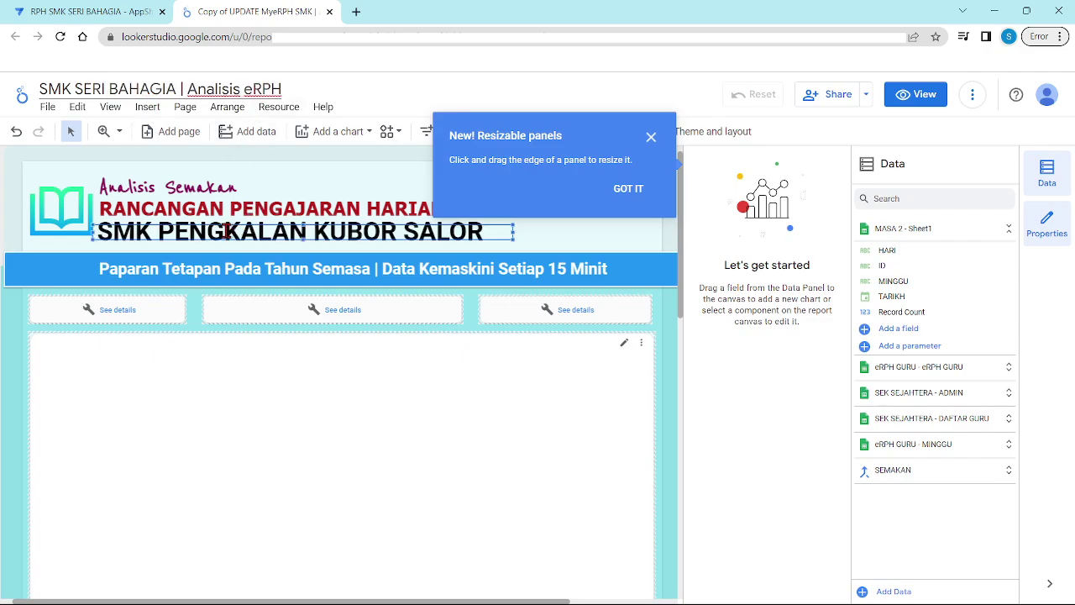
Step: Change the school name in the report's header text to "SMK SERI BAHAGIA"
double_click(177, 229)
drag(160, 231, 492, 246)
text(SERI)
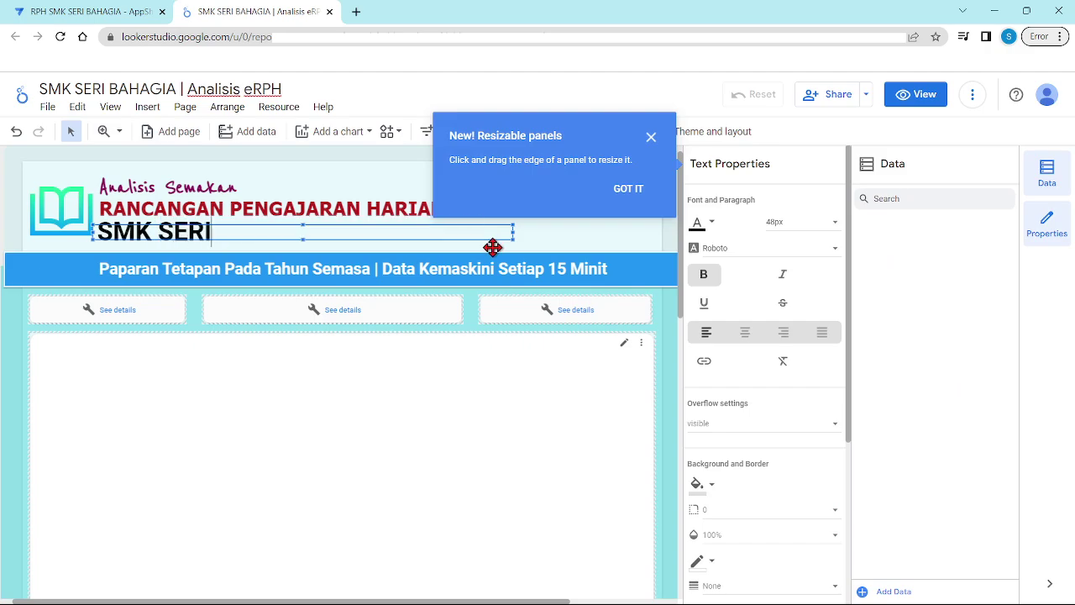
text( BAHA)
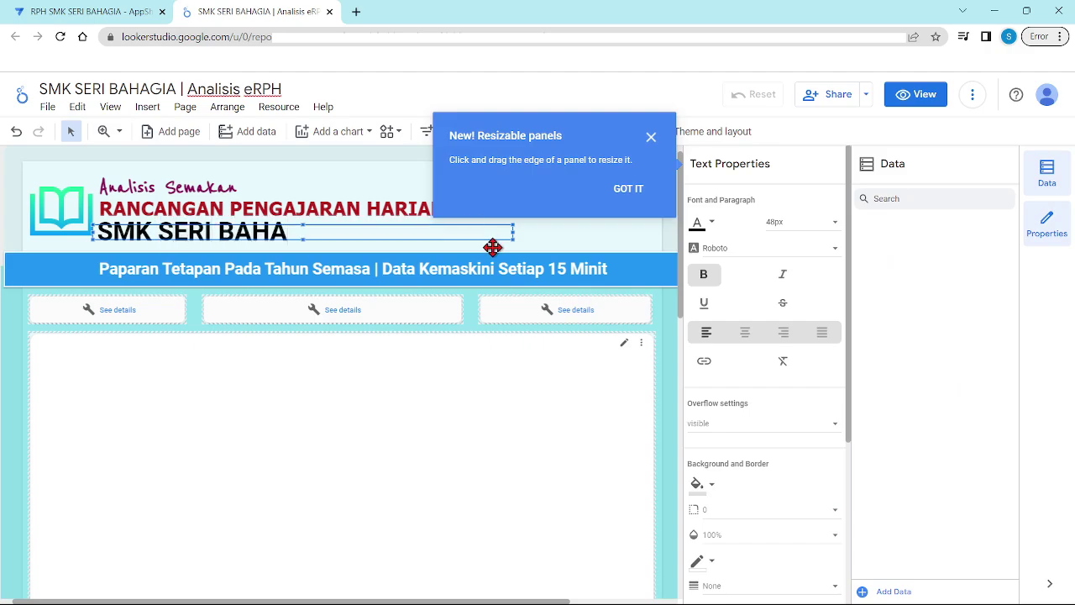
text(GIA)
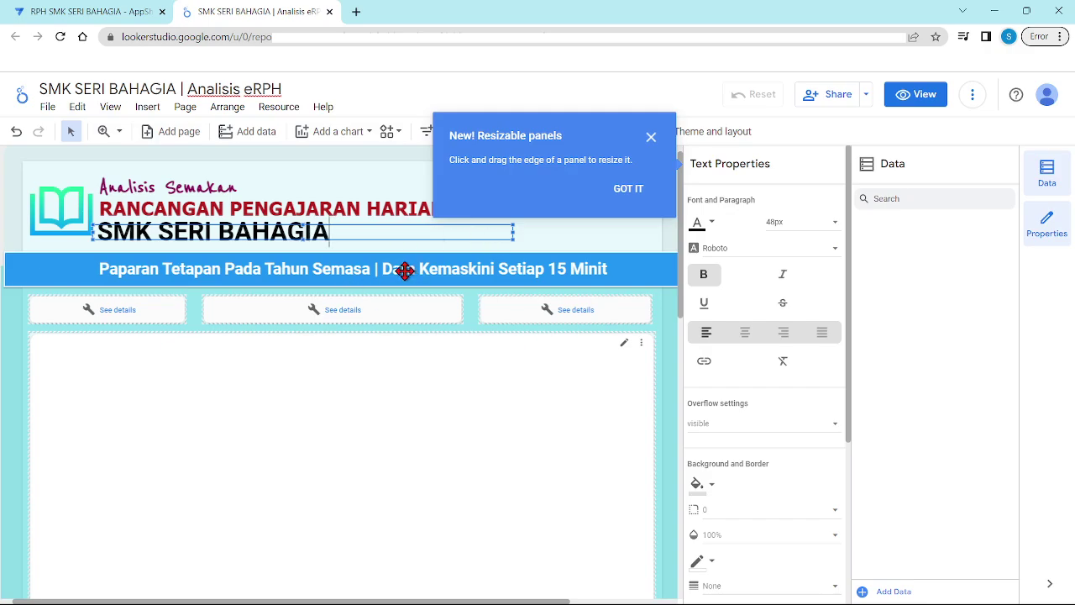
Step: Replace the header logo with the SMKT image from Downloads and move it closer to the heading text
click(59, 194)
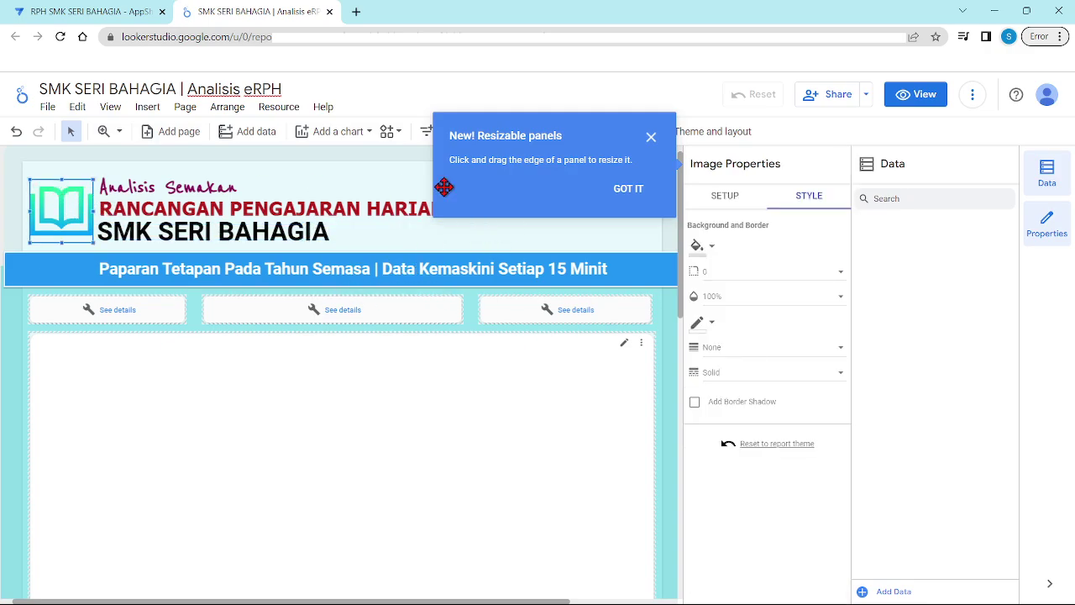
click(629, 189)
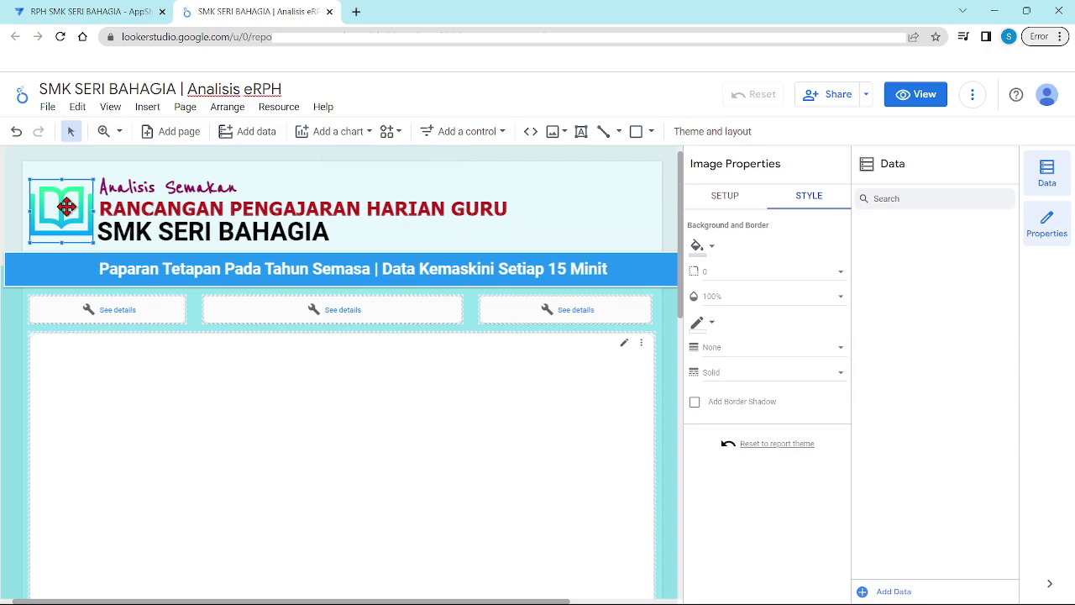
click(728, 195)
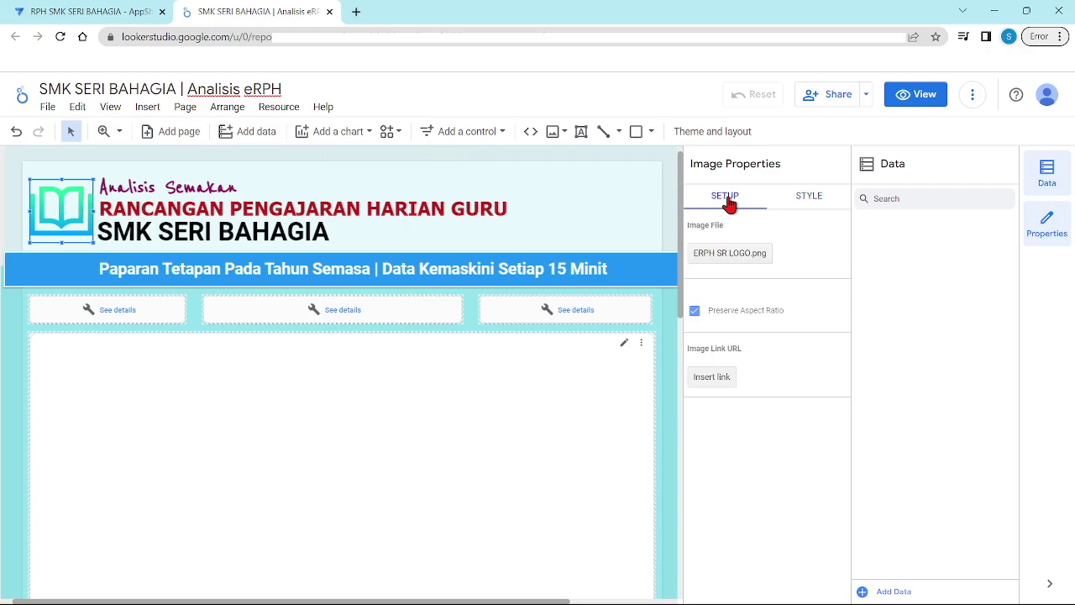
click(715, 256)
click(172, 151)
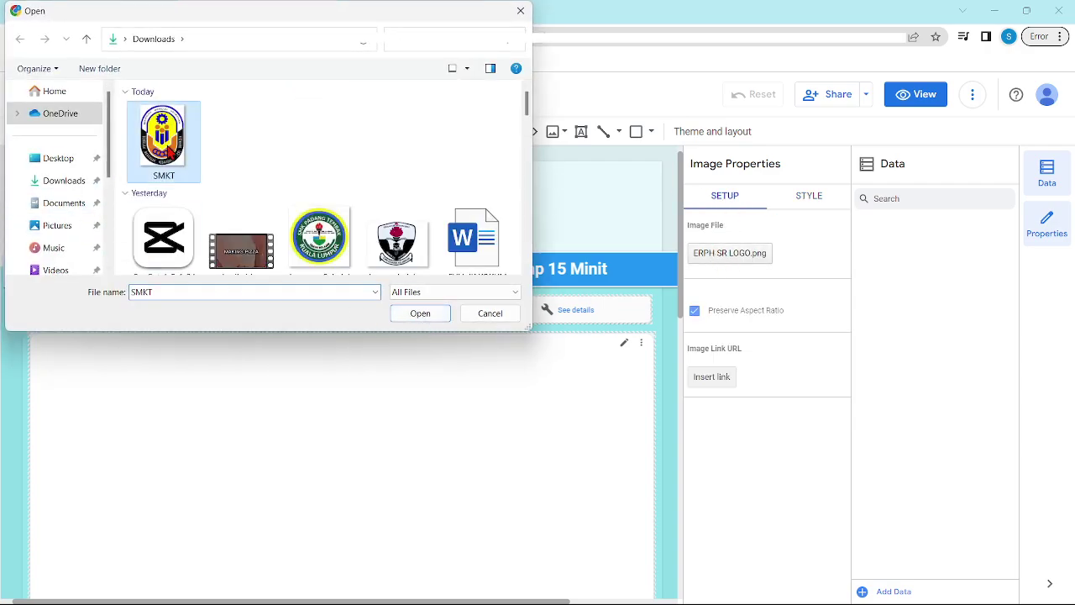
click(421, 313)
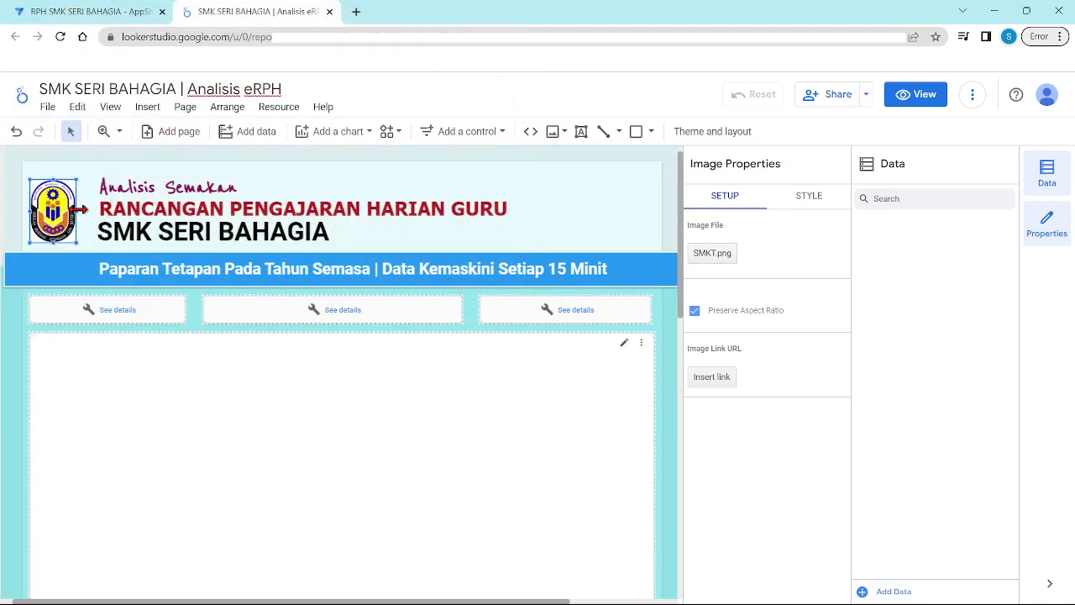
drag(64, 215, 80, 215)
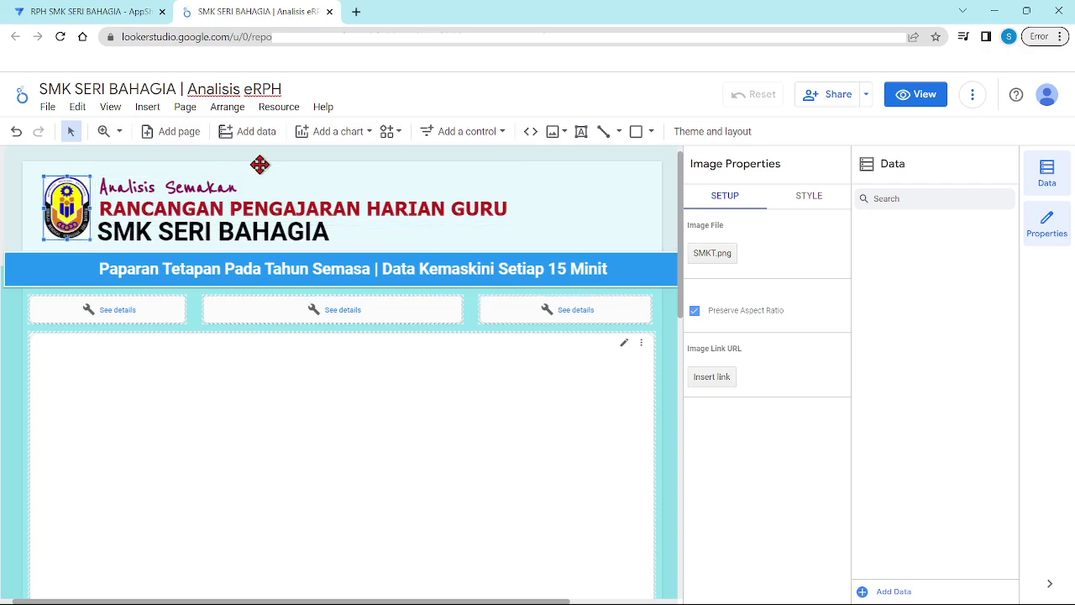
Step: Set the report's link sharing to Public, copy its link and save the sharing change
click(832, 99)
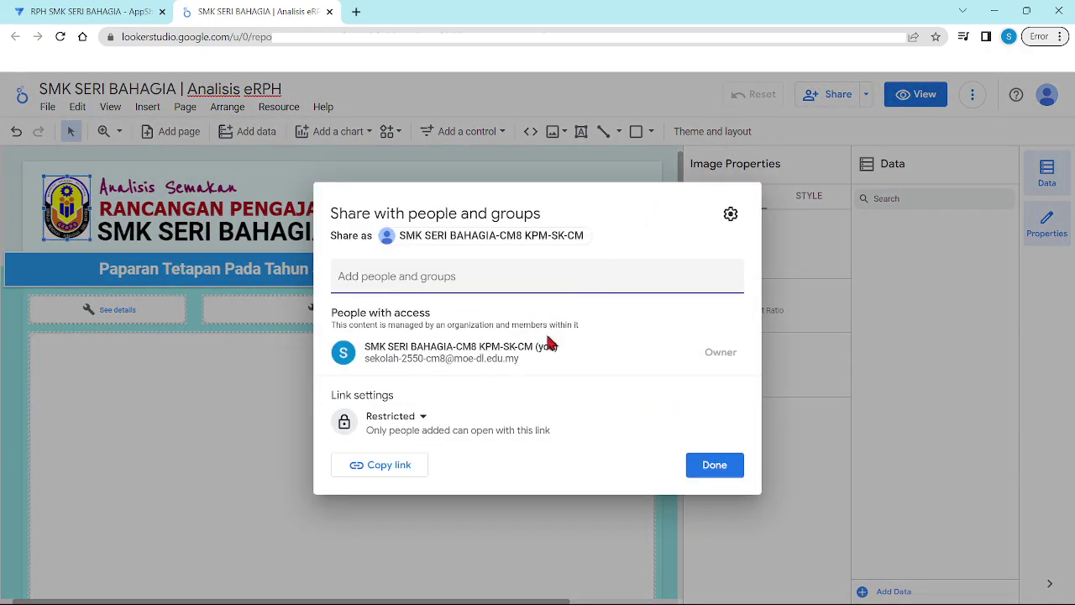
click(395, 420)
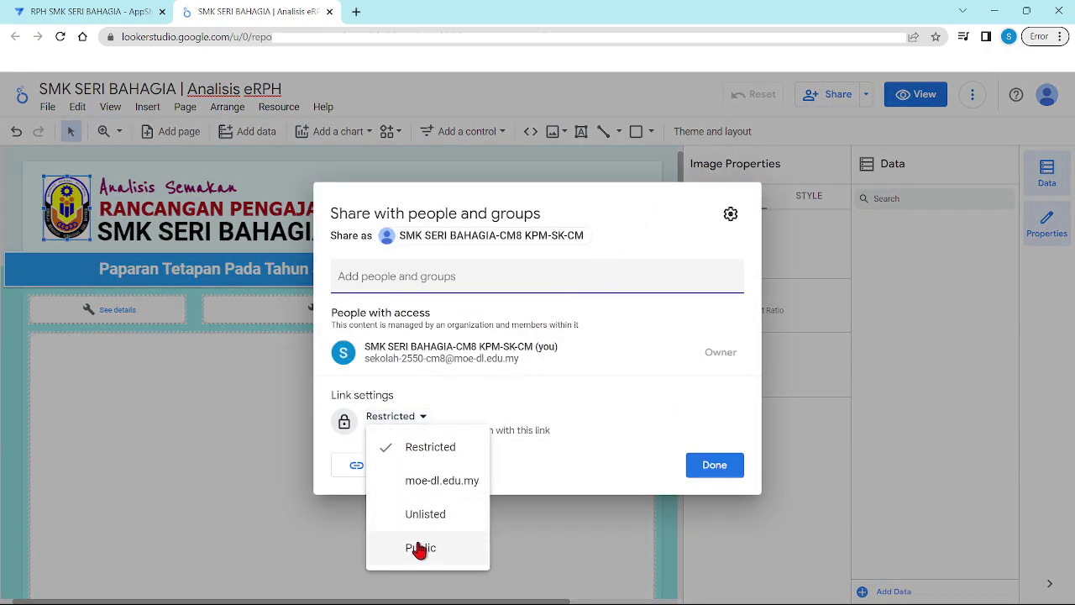
click(419, 547)
click(386, 467)
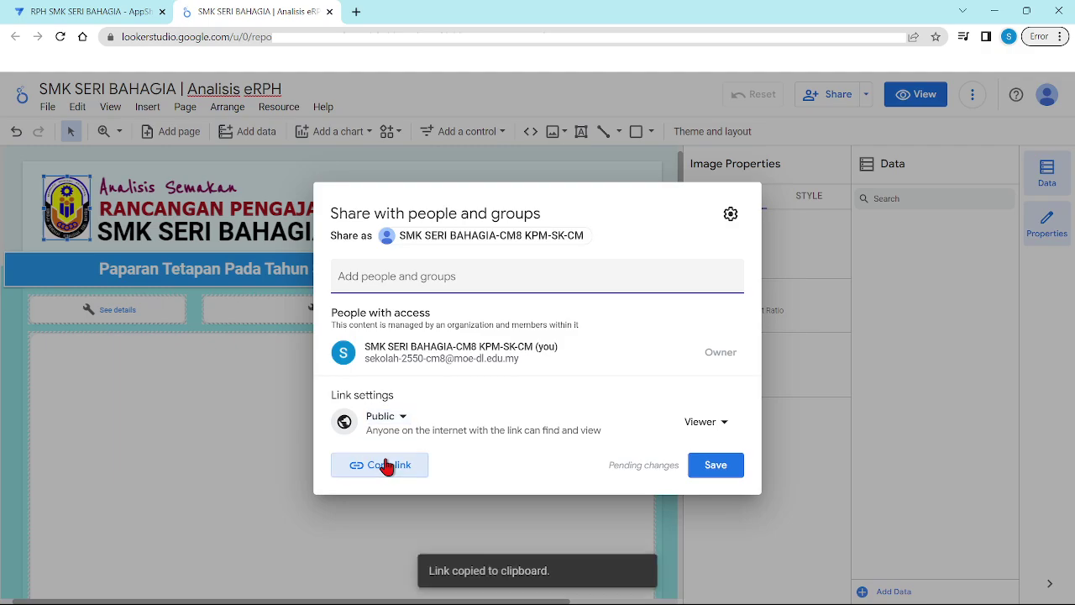
click(719, 472)
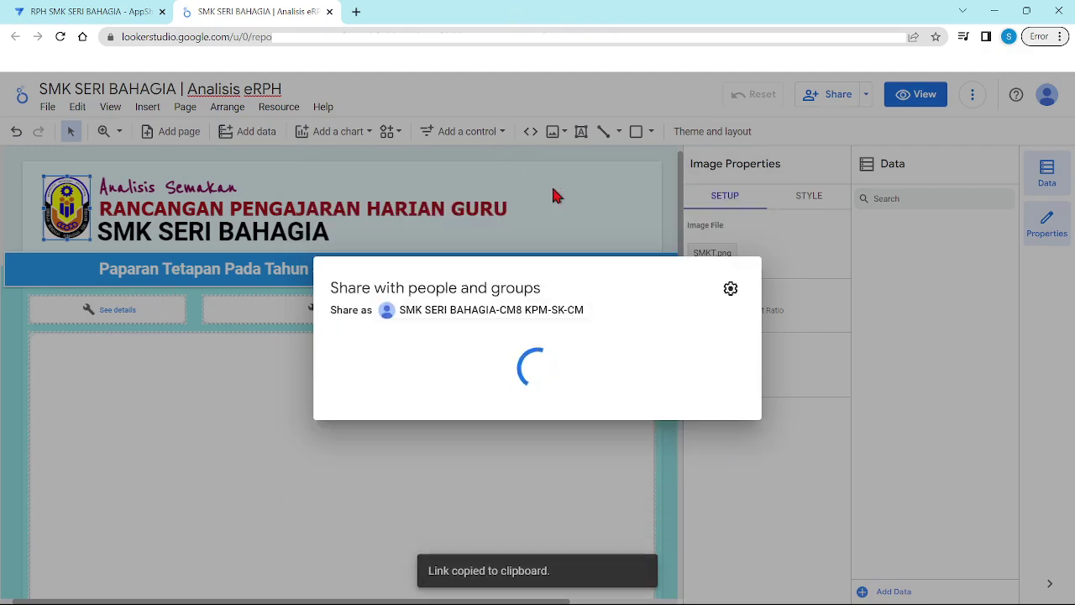
Step: Switch to the AppSheet editor and open the DASHBOARD - ANALISIS entry of the EzRPH SM view for editing in the app preview
click(115, 10)
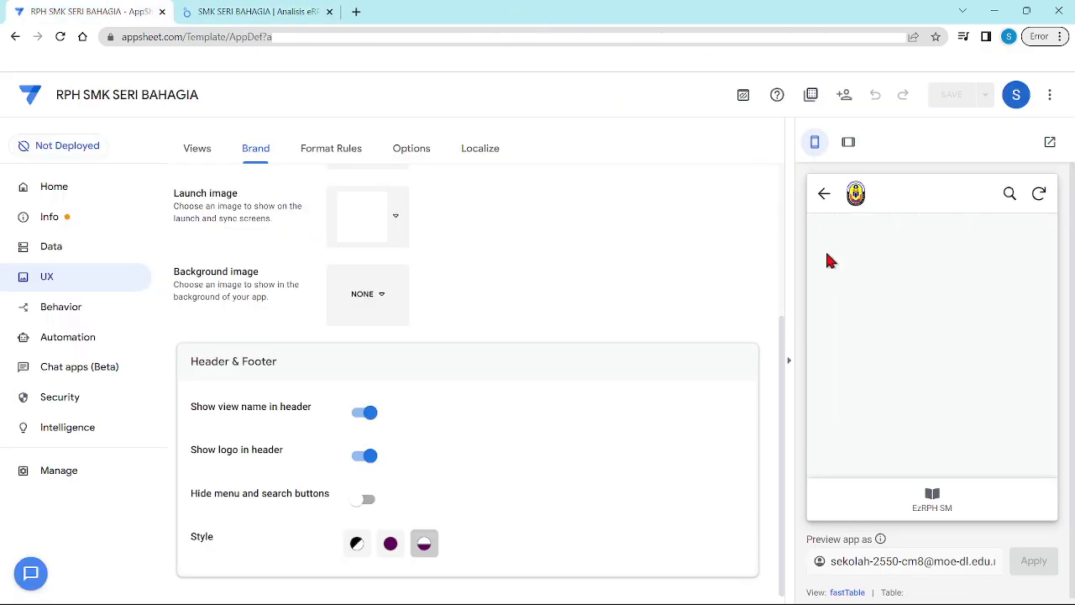
click(932, 499)
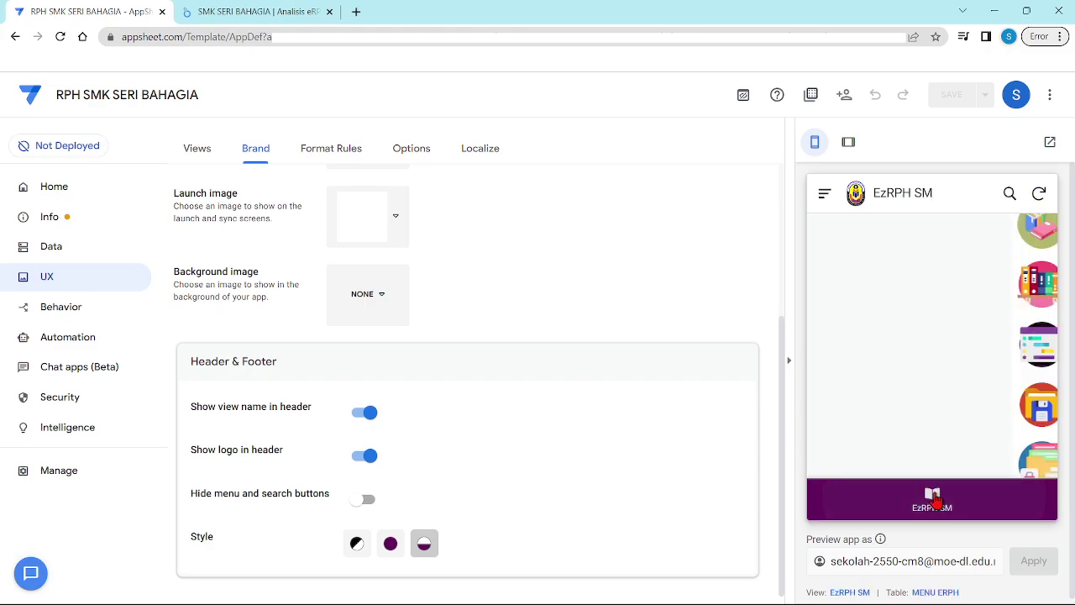
scroll(1021, 353, down, 2)
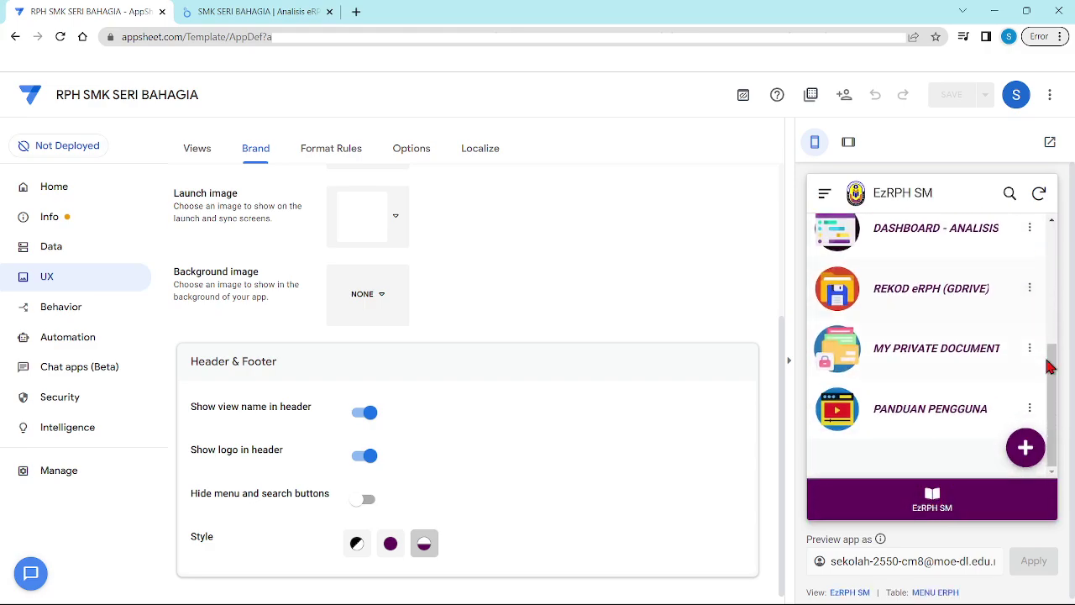
scroll(1054, 355, up, 1)
click(1030, 282)
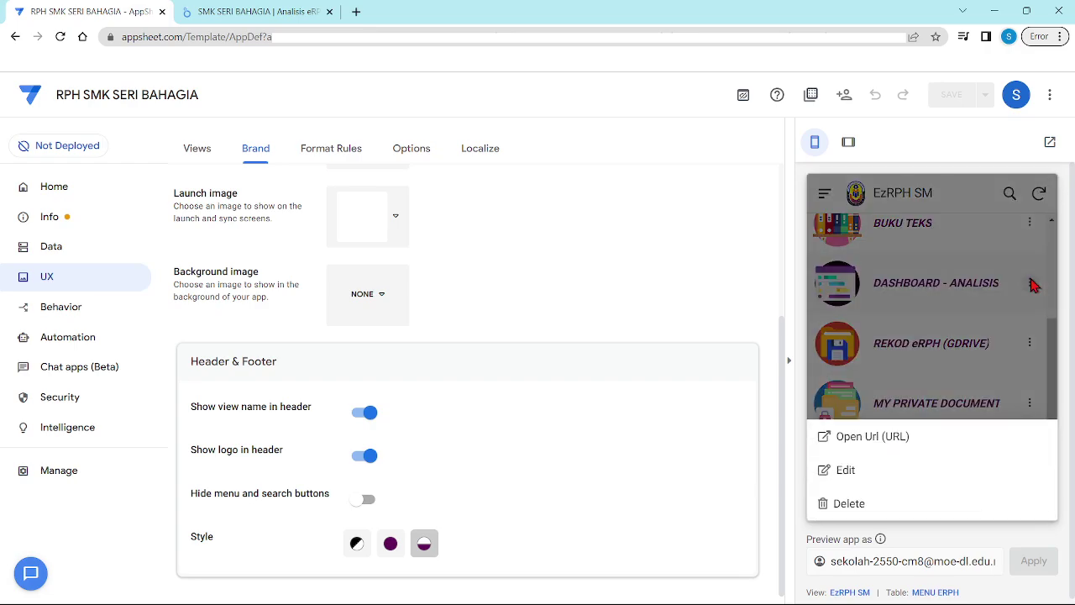
click(857, 469)
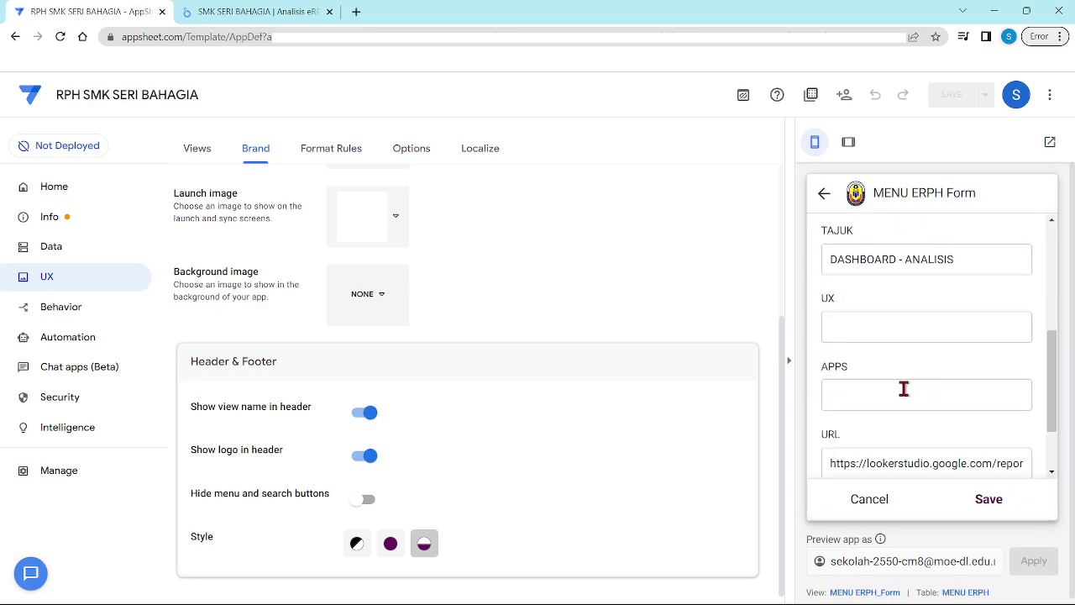
Step: Replace the URL of the DASHBOARD - ANALISIS entry with the copied report link and save the form
scroll(901, 382, down, 1)
triple_click(898, 378)
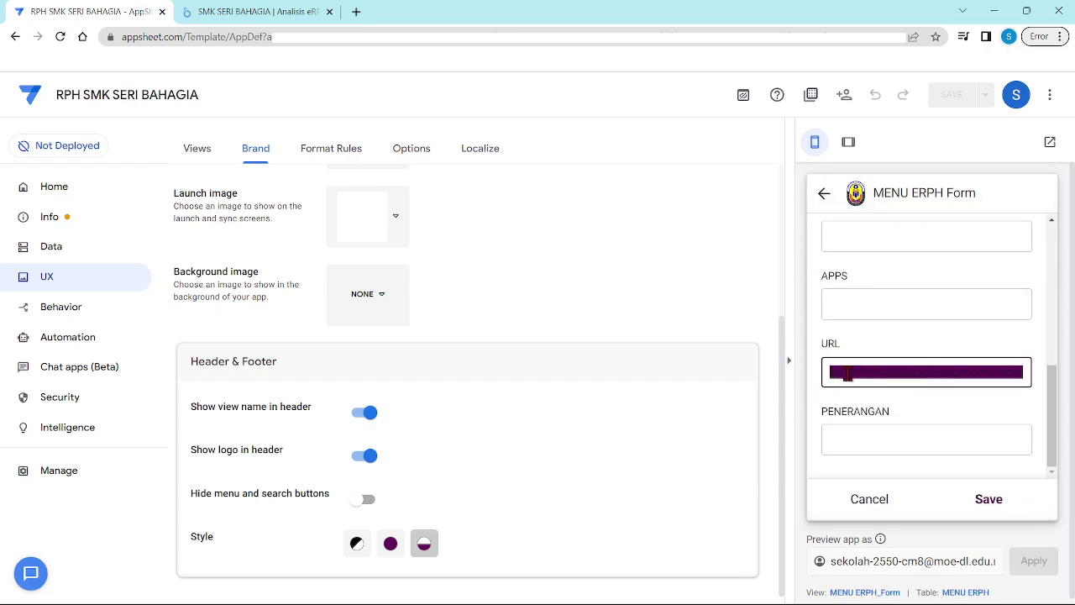
right_click(873, 378)
click(638, 179)
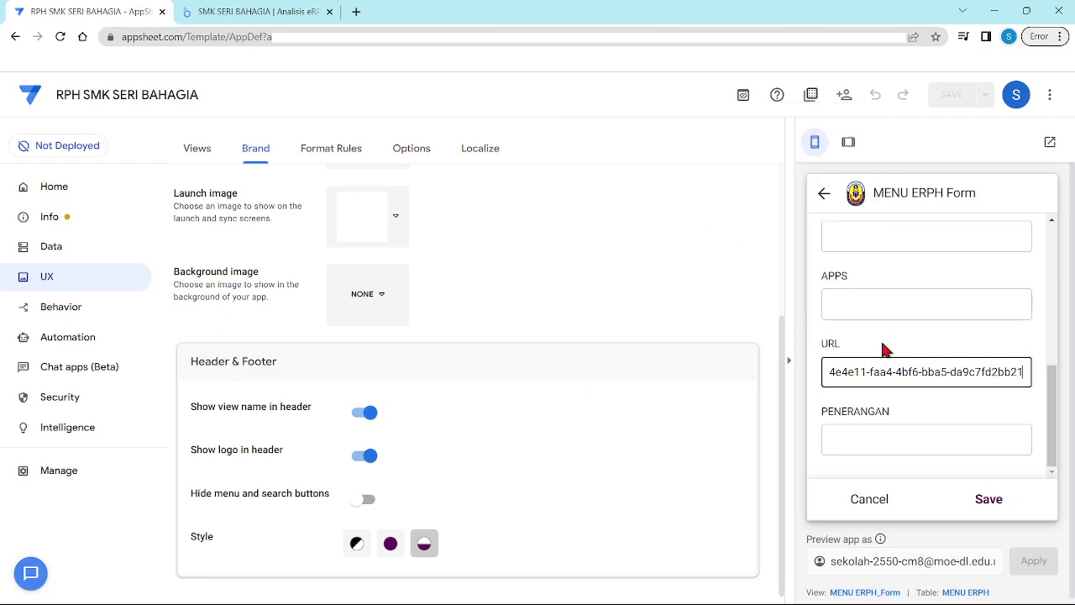
click(988, 502)
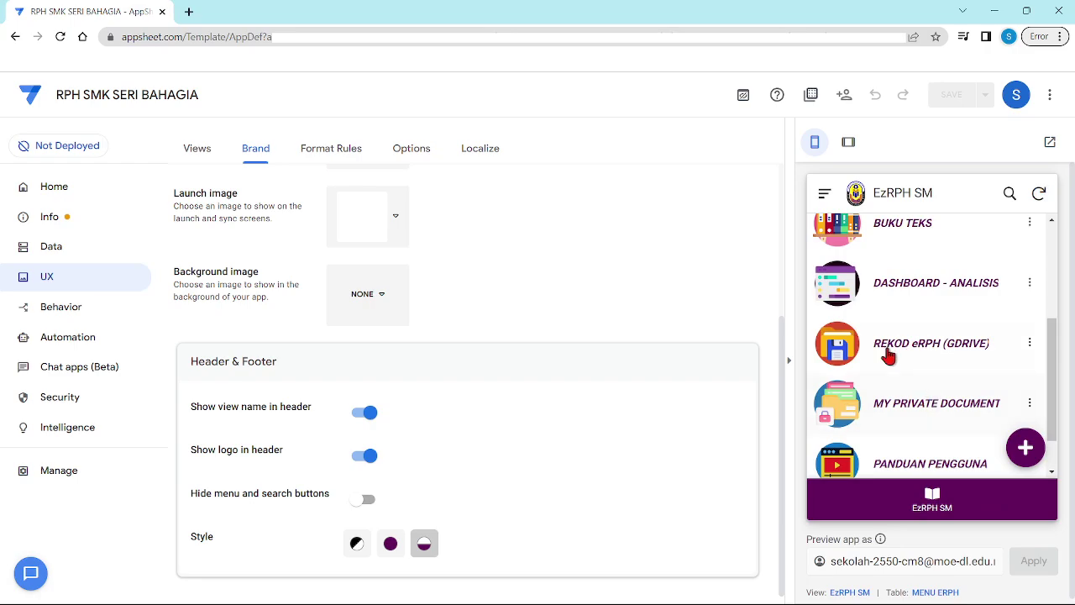
Step: Open DASHBOARD - ANALISIS from the app preview to check the report it links to
scroll(941, 373, down, 1)
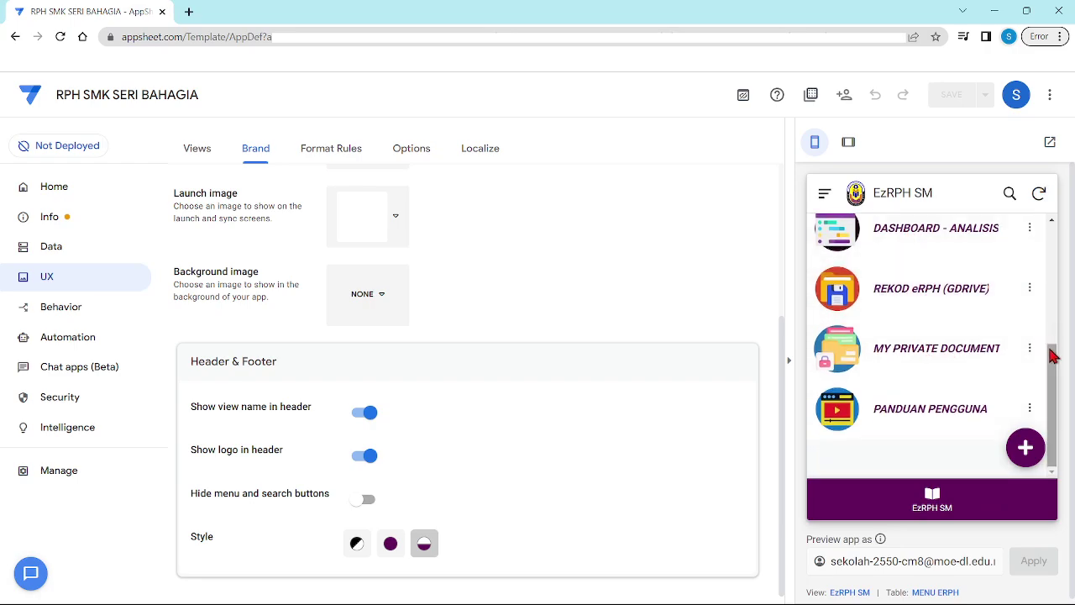
scroll(1008, 320, up, 1)
click(878, 294)
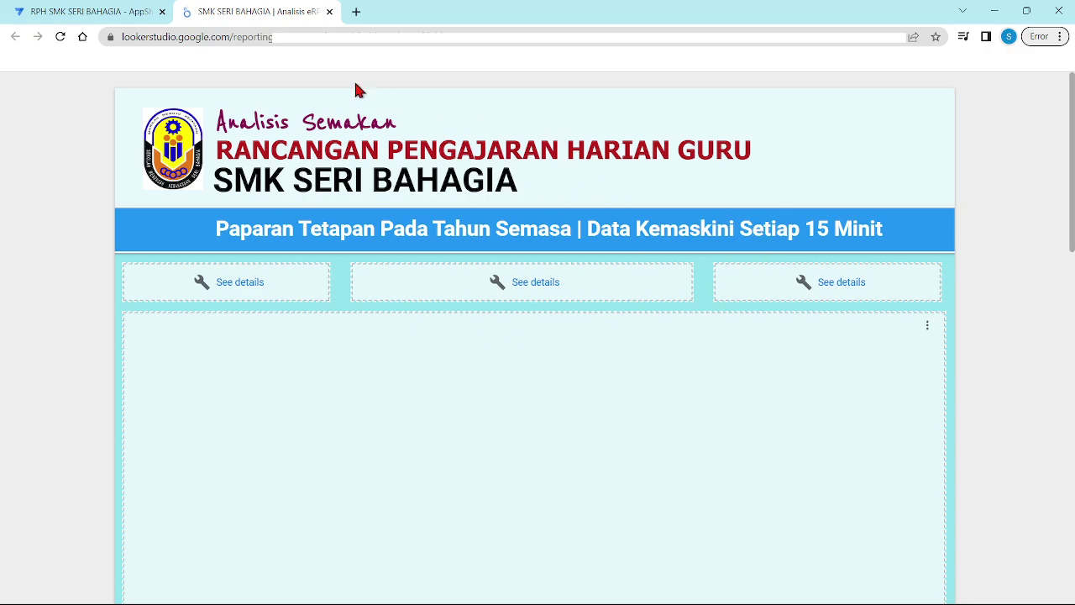
Step: Return to the AppSheet editor and show the app's data tables
click(126, 11)
click(925, 506)
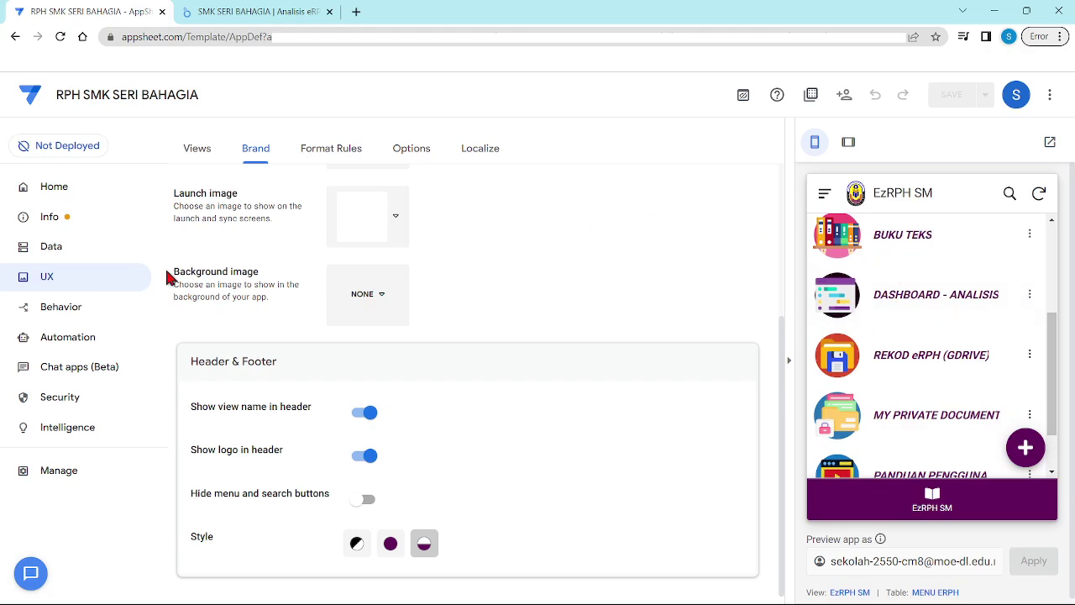
click(52, 247)
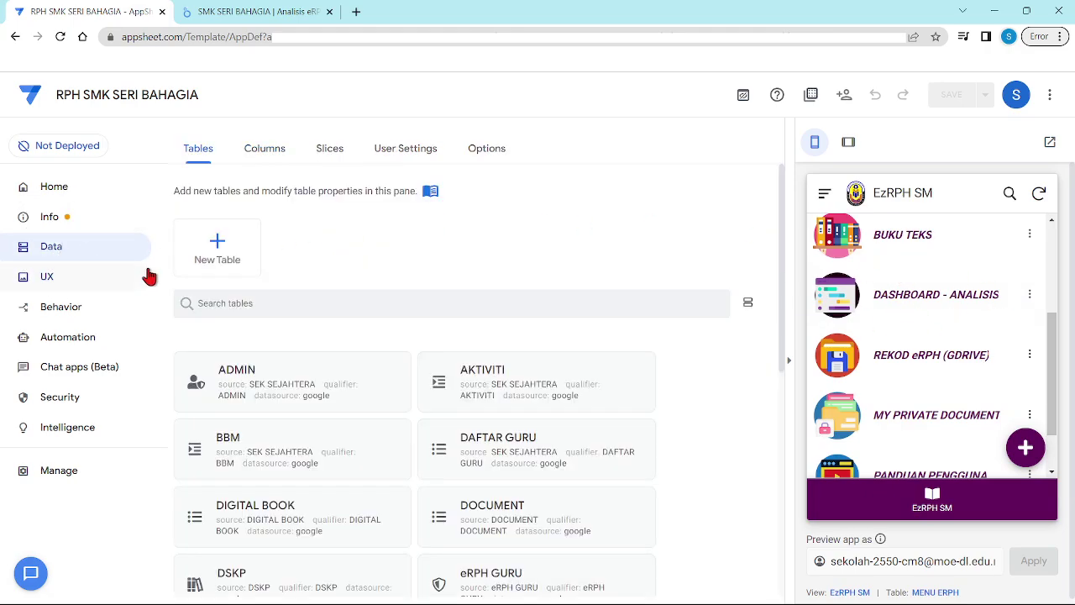
Step: Switch to the Looker Studio report, put it in edit mode and open the management list of its added data sources
click(243, 11)
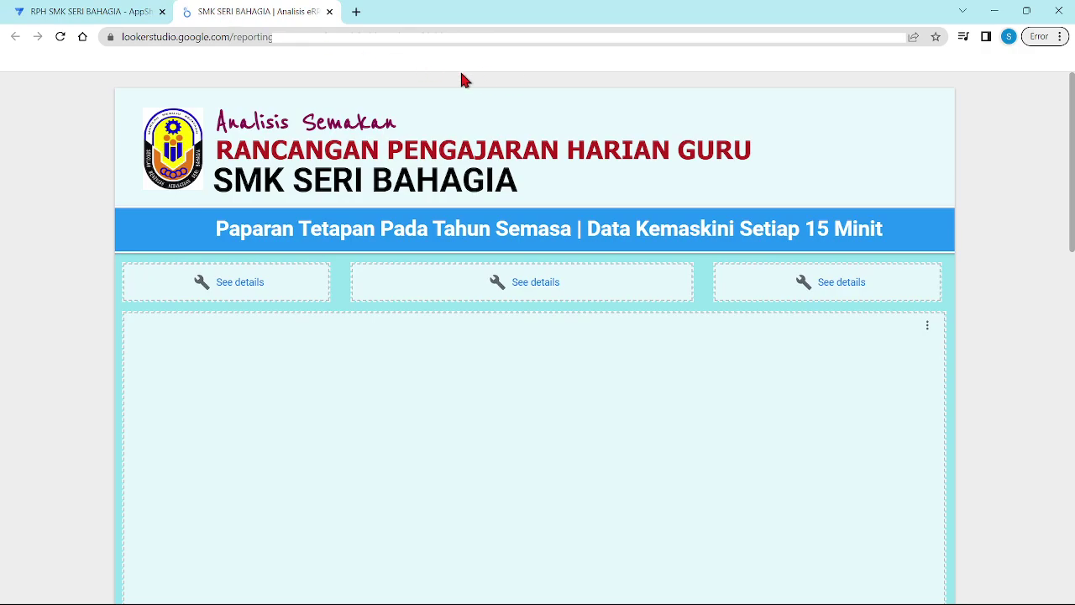
mouse_move(461, 80)
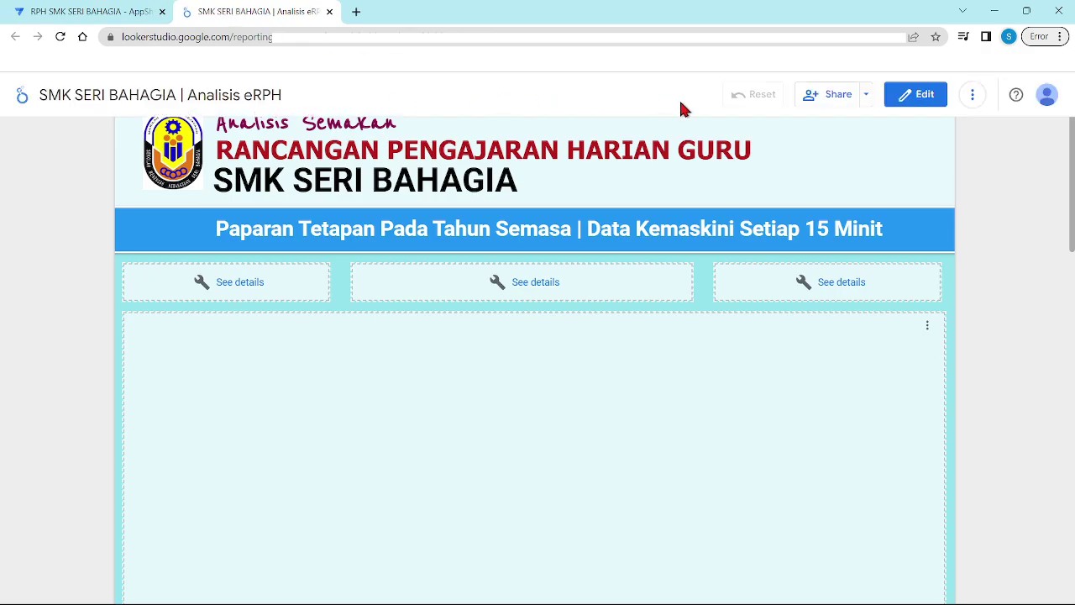
click(915, 96)
click(278, 109)
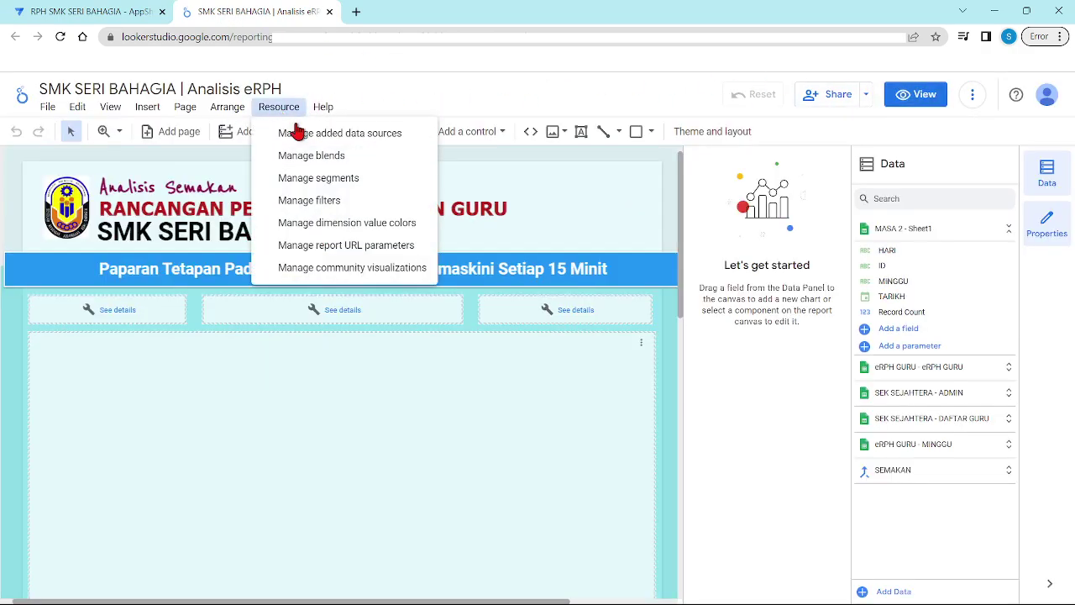
click(305, 133)
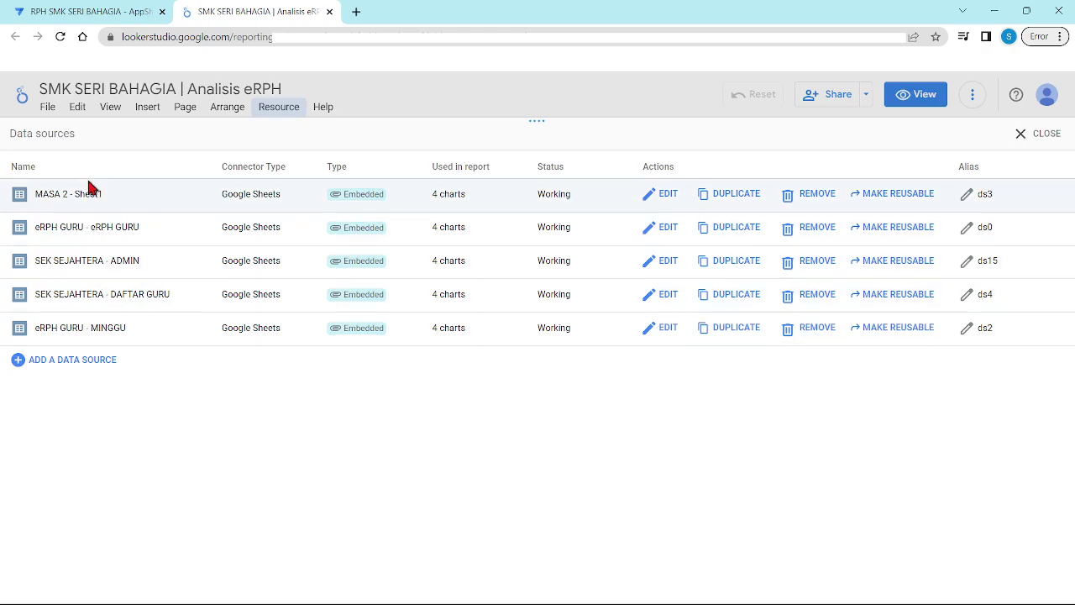
Step: Switch to AppSheet, expand the eRPH GURU table and open its source spreadsheet
click(95, 10)
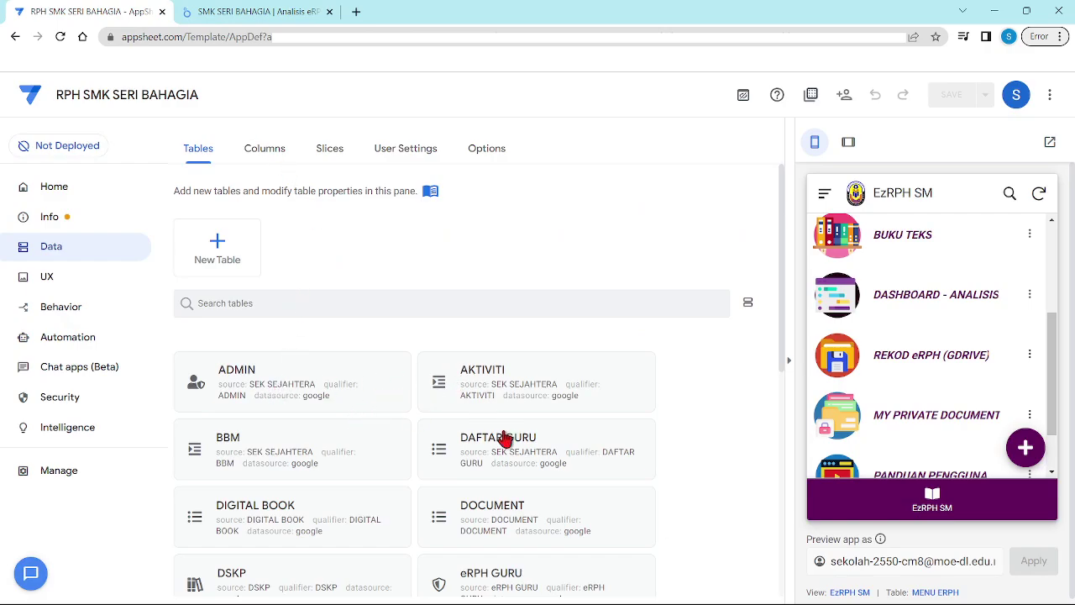
drag(782, 286, 784, 389)
click(476, 365)
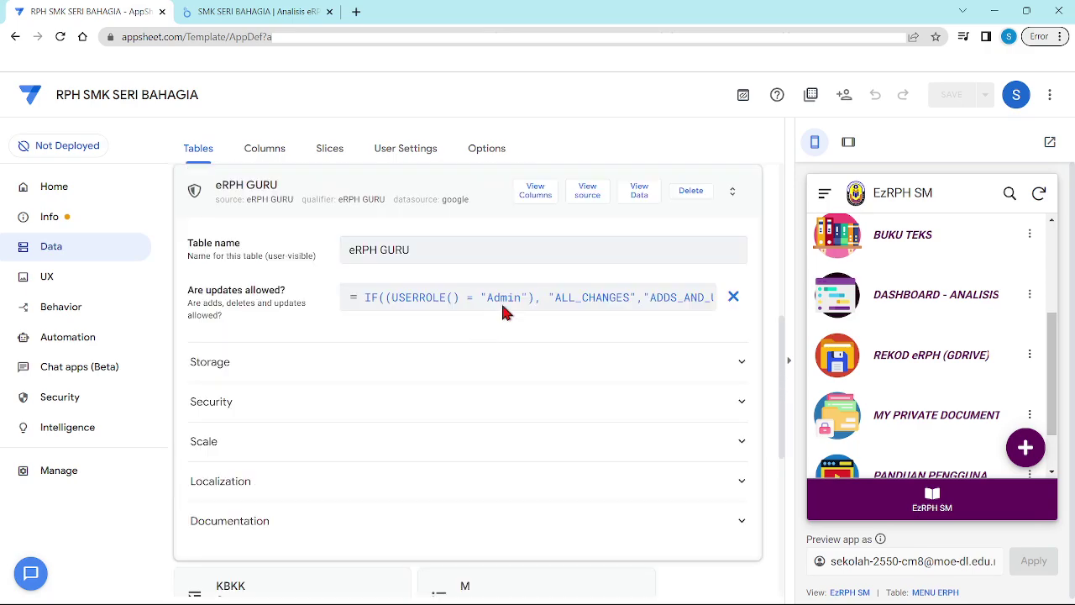
click(587, 189)
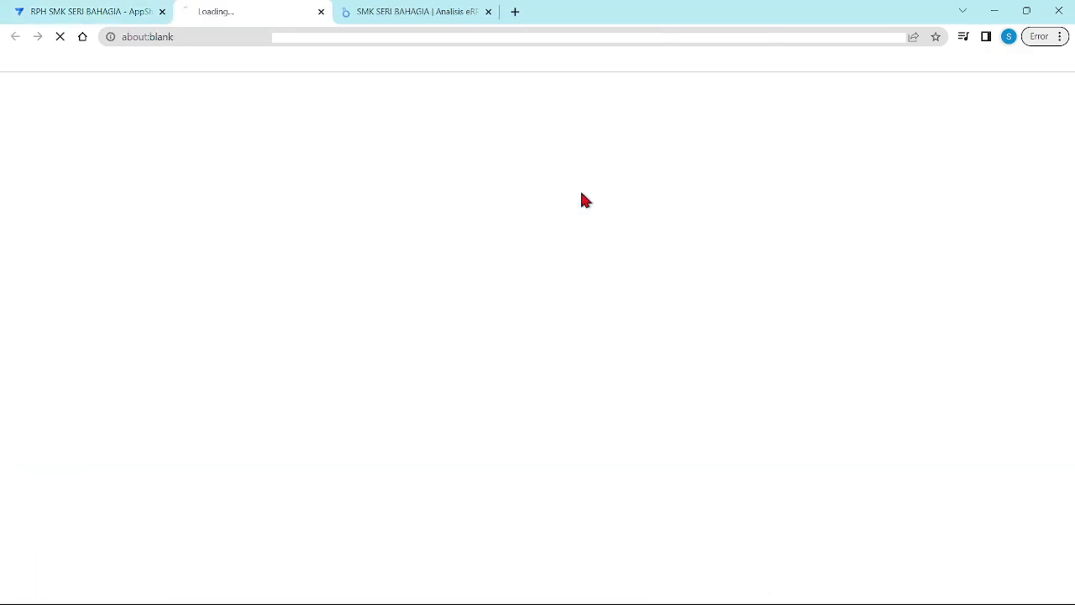
Step: Return to the AppSheet tables, expand MASA 2 and open its source spreadsheet
click(134, 12)
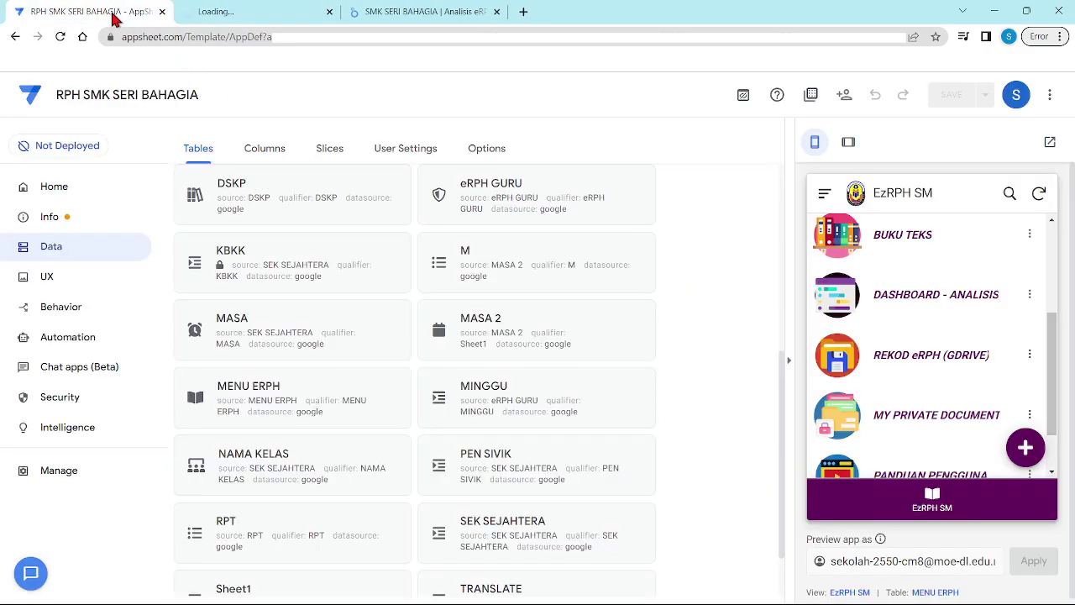
click(488, 334)
click(590, 199)
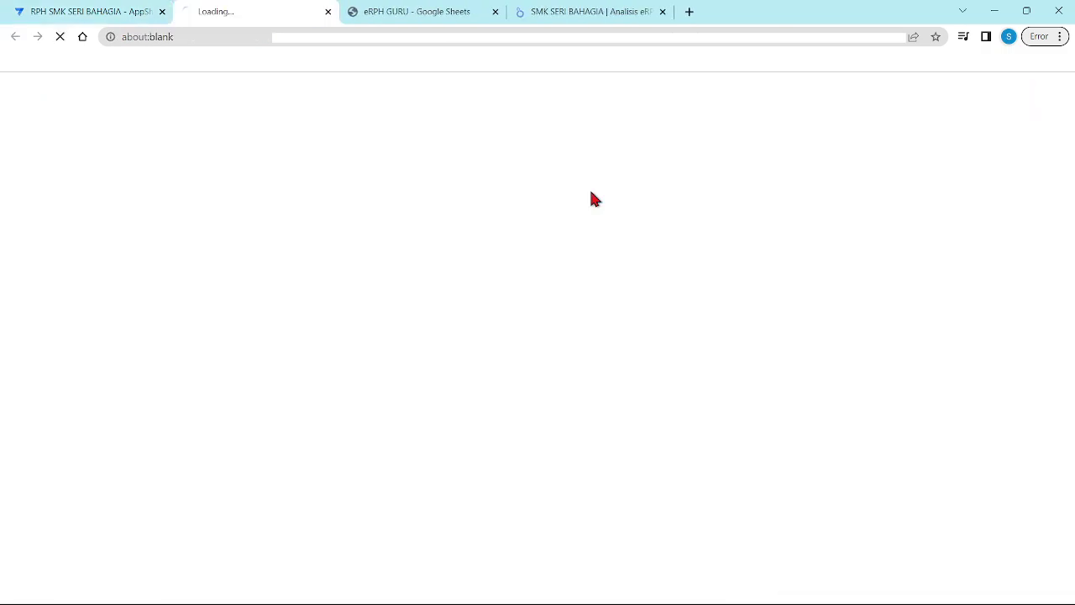
Step: Return to the AppSheet tables, expand SEK SEJAHTERA and open its source spreadsheet
click(100, 12)
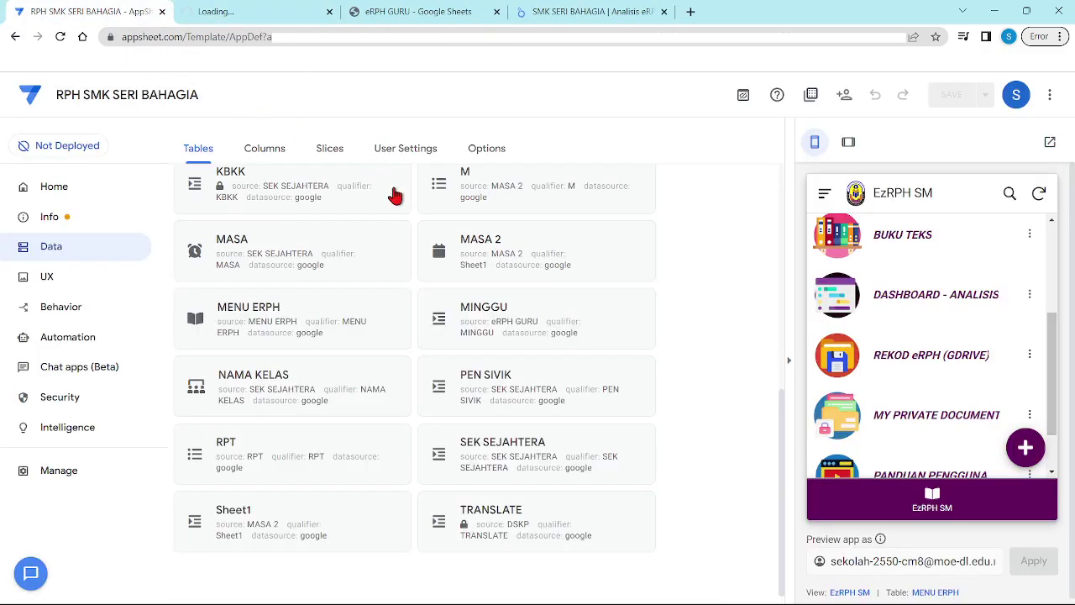
click(494, 443)
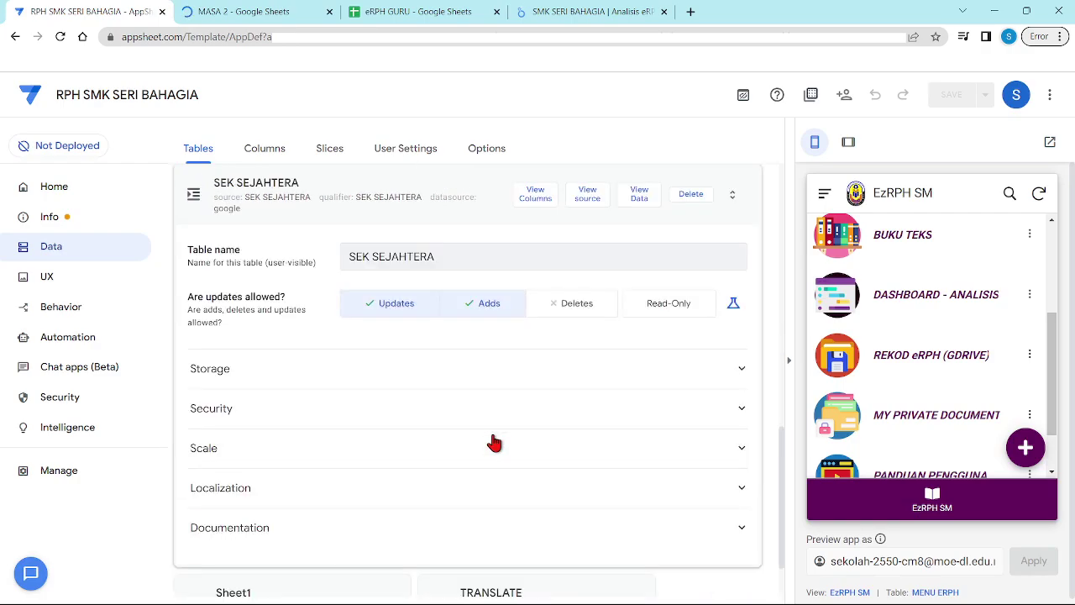
click(588, 198)
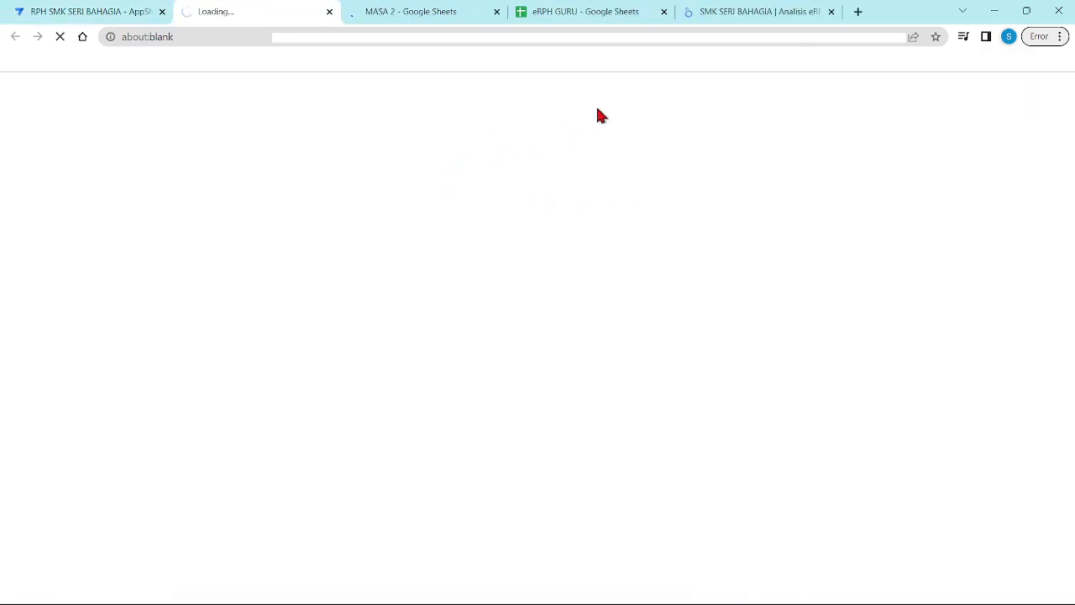
Step: Open the report's MASA 2 - Sheet1 data source for editing and copy the URL of the MASA 2 spreadsheet
click(725, 10)
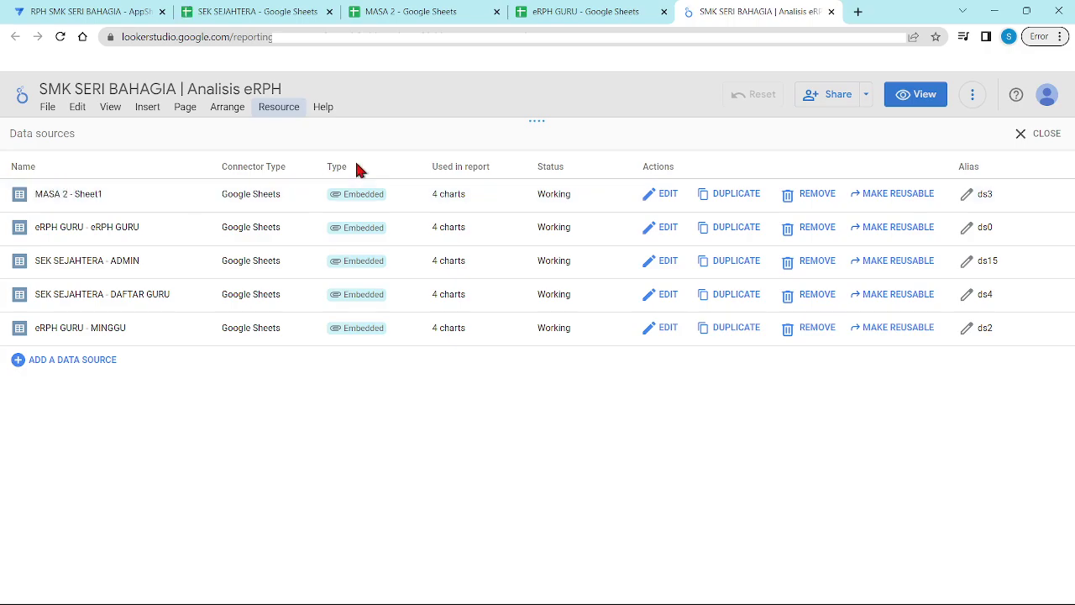
click(657, 195)
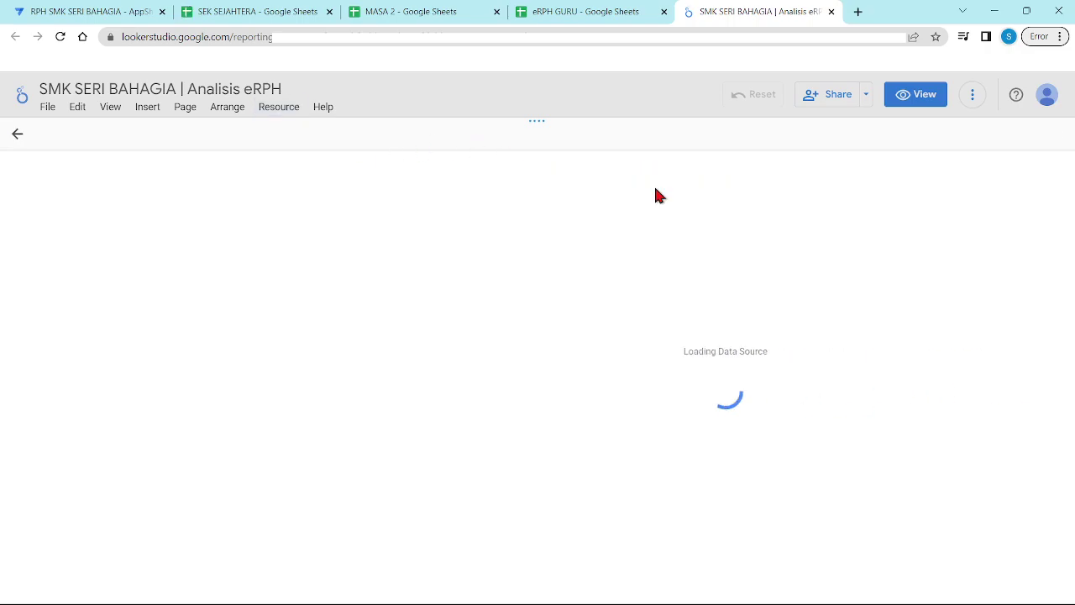
click(579, 10)
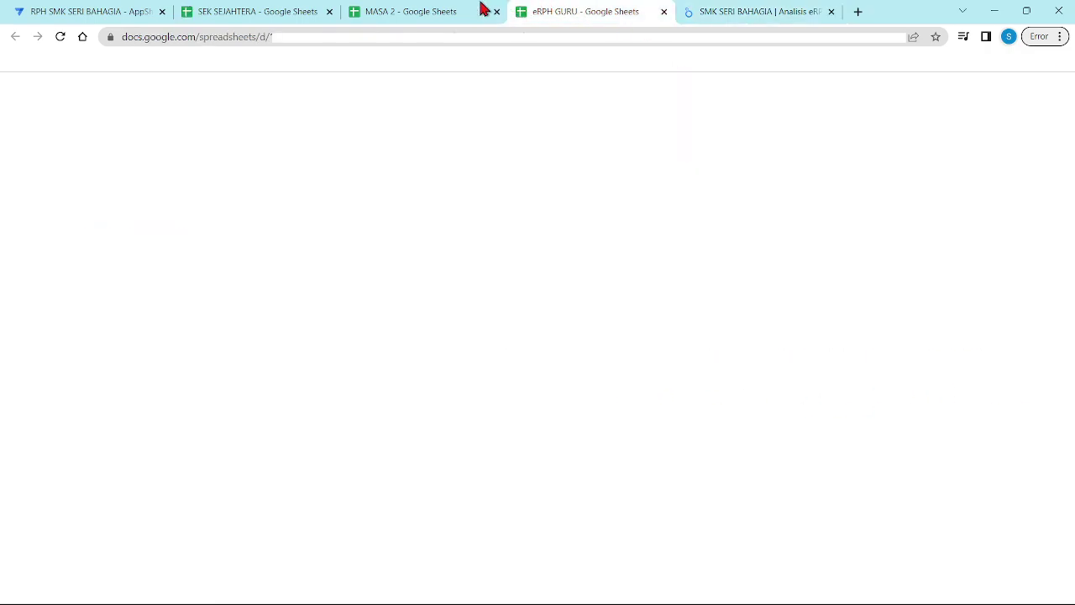
click(482, 10)
right_click(610, 39)
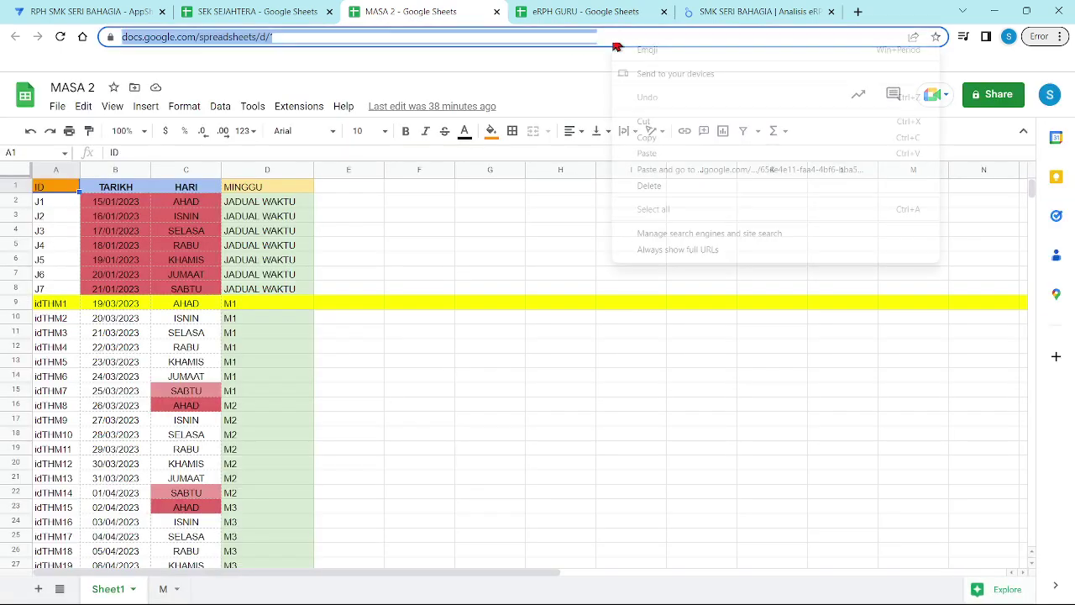
click(634, 141)
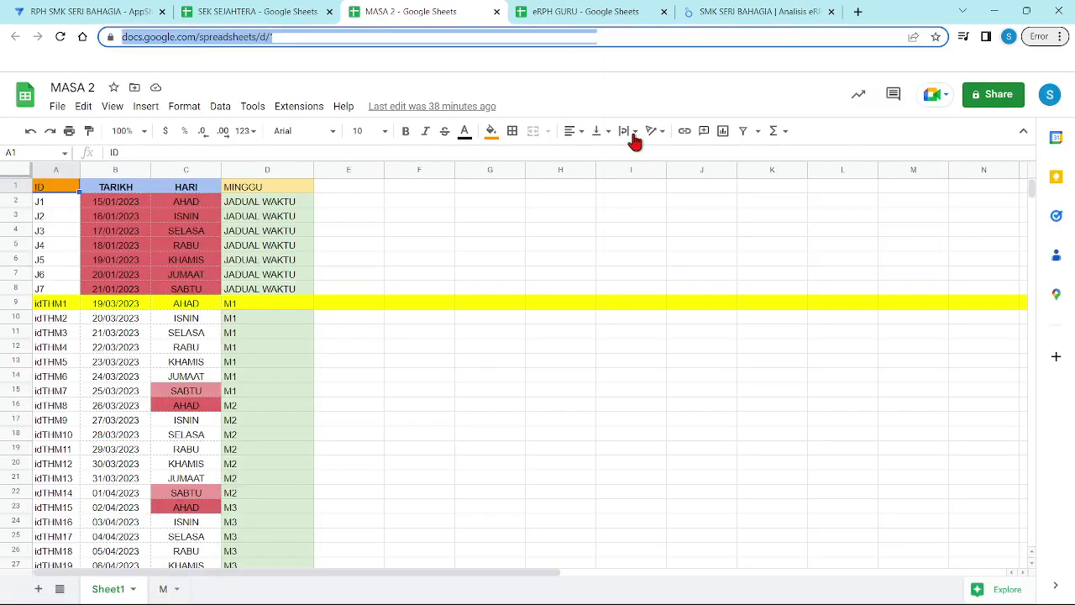
Step: Return to the Looker Studio data source and authorize its Google Sheets connection with the school's Google account
click(731, 15)
click(94, 280)
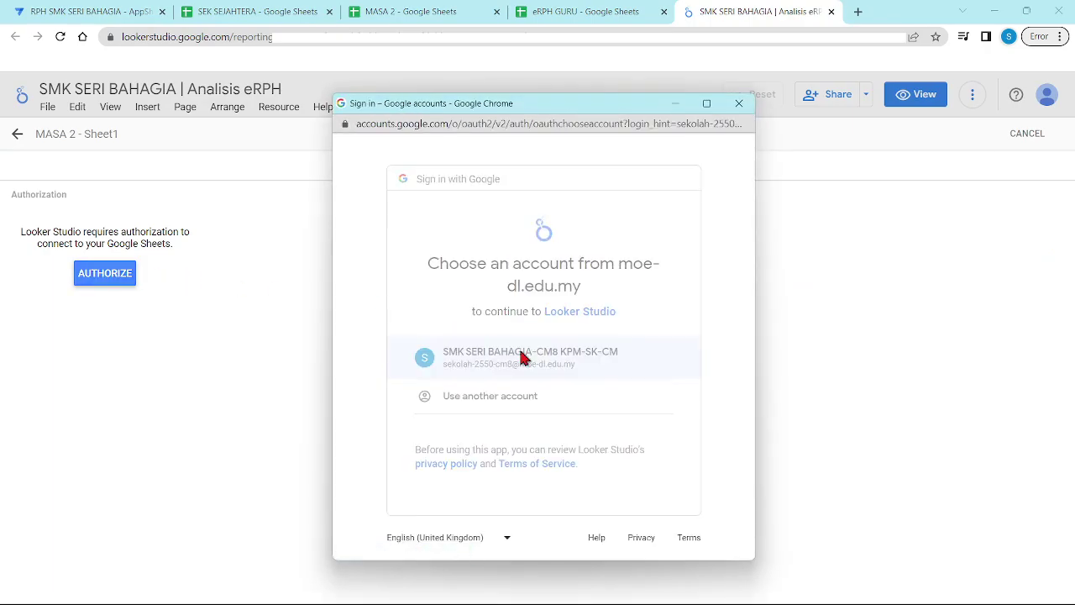
click(521, 357)
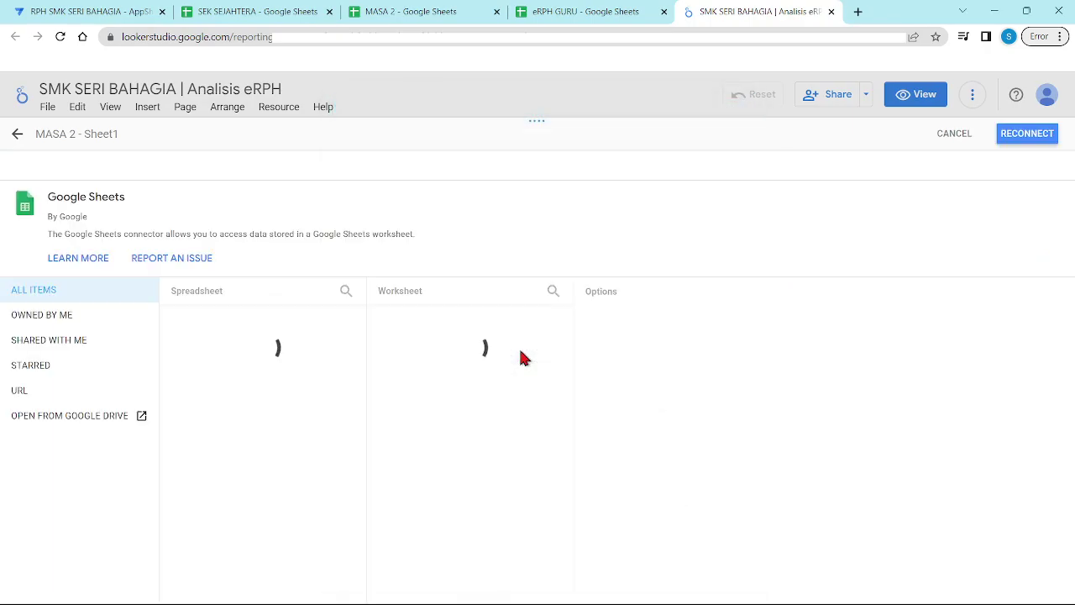
Step: Point the MASA 2 - Sheet1 data source to the copied MASA 2 spreadsheet URL and select the Sheet1 worksheet
click(20, 393)
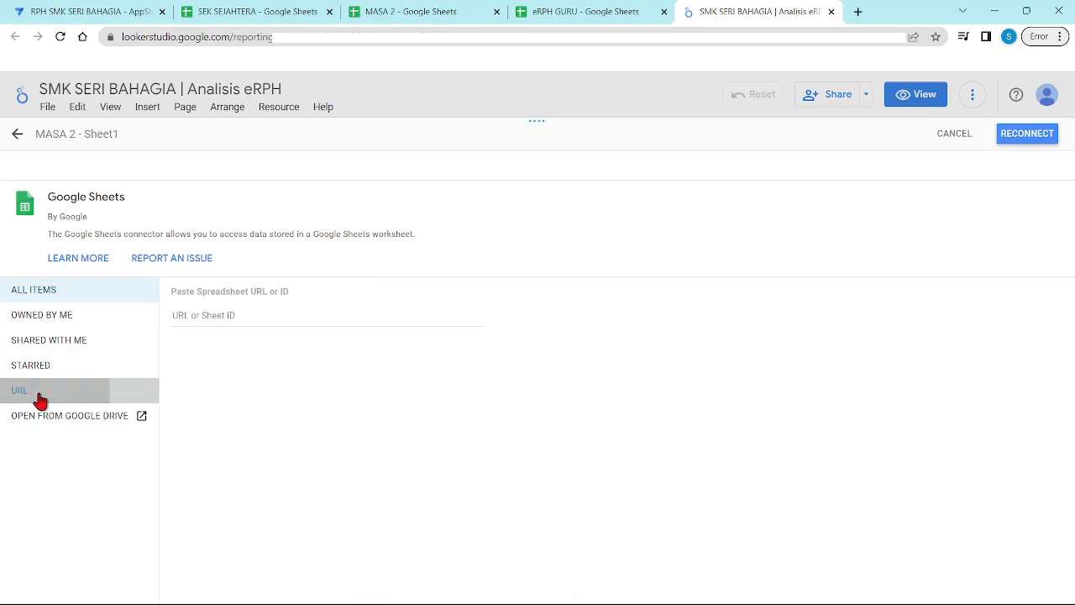
right_click(200, 320)
click(234, 432)
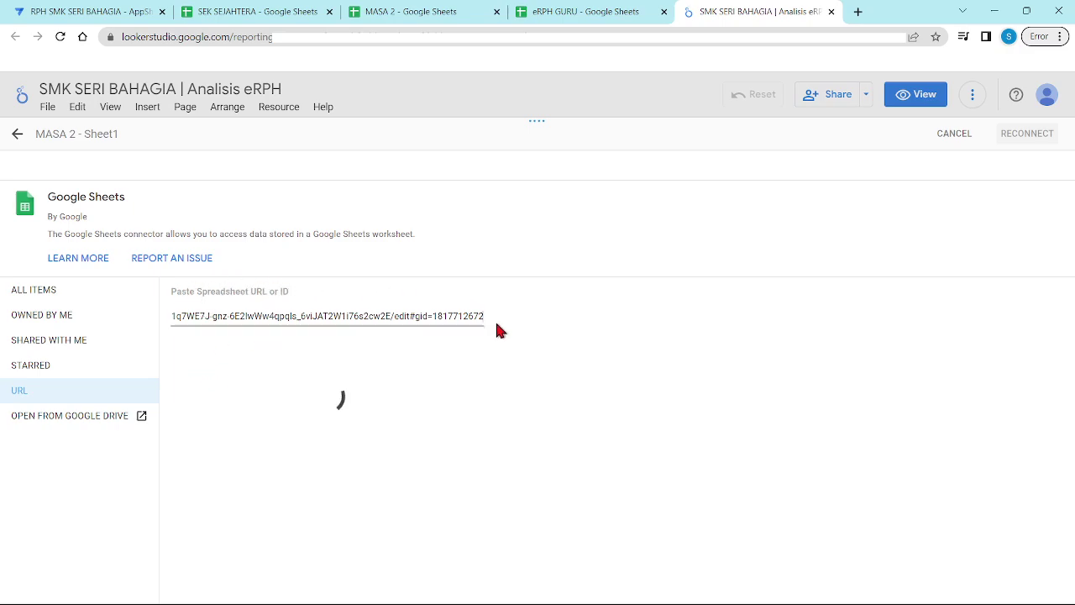
double_click(88, 130)
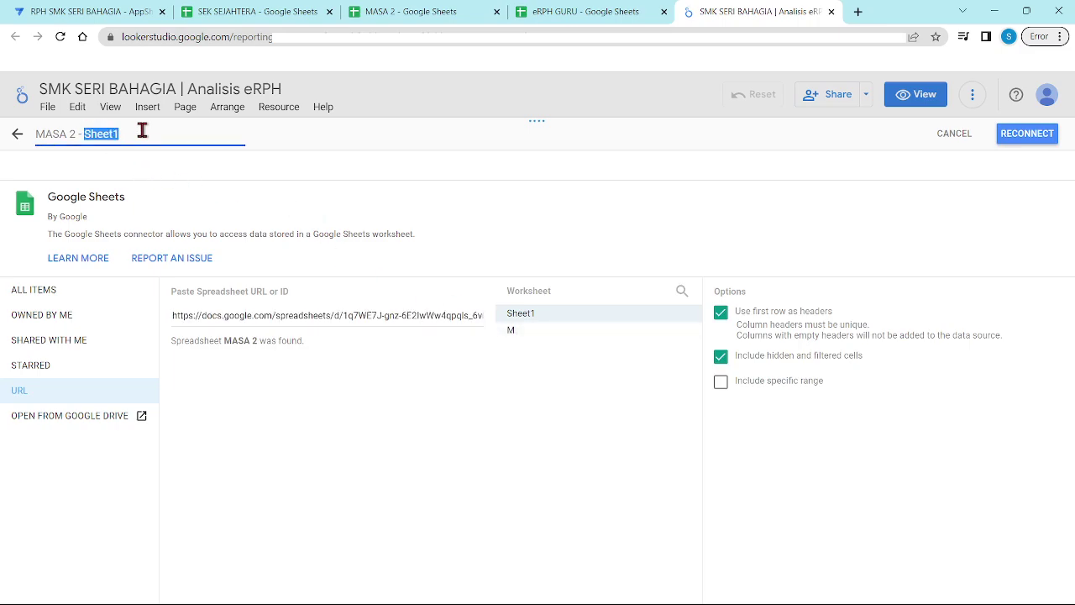
click(516, 317)
click(511, 332)
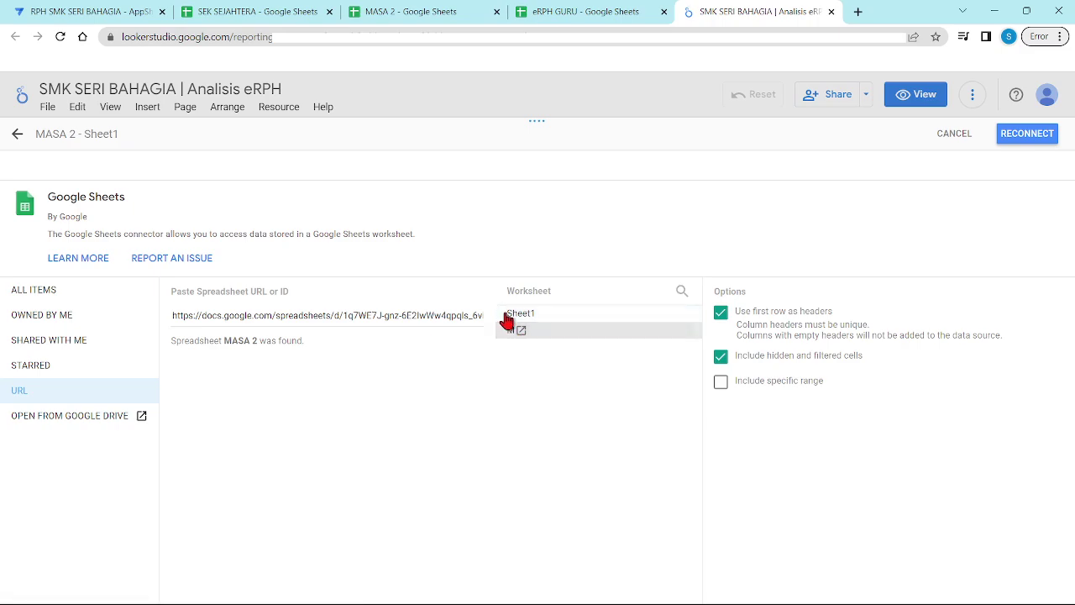
double_click(92, 134)
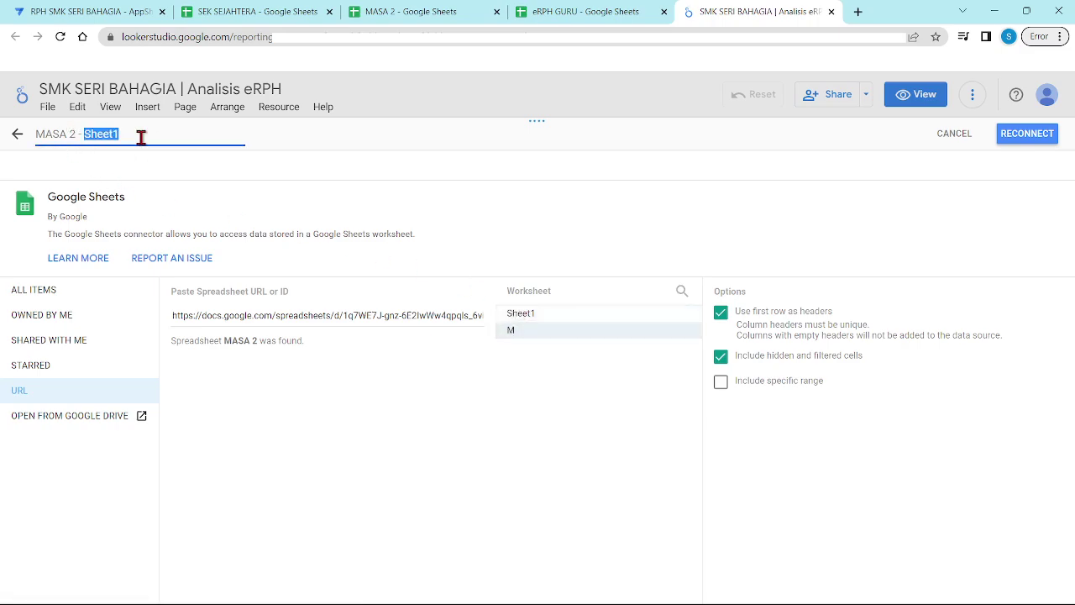
click(576, 314)
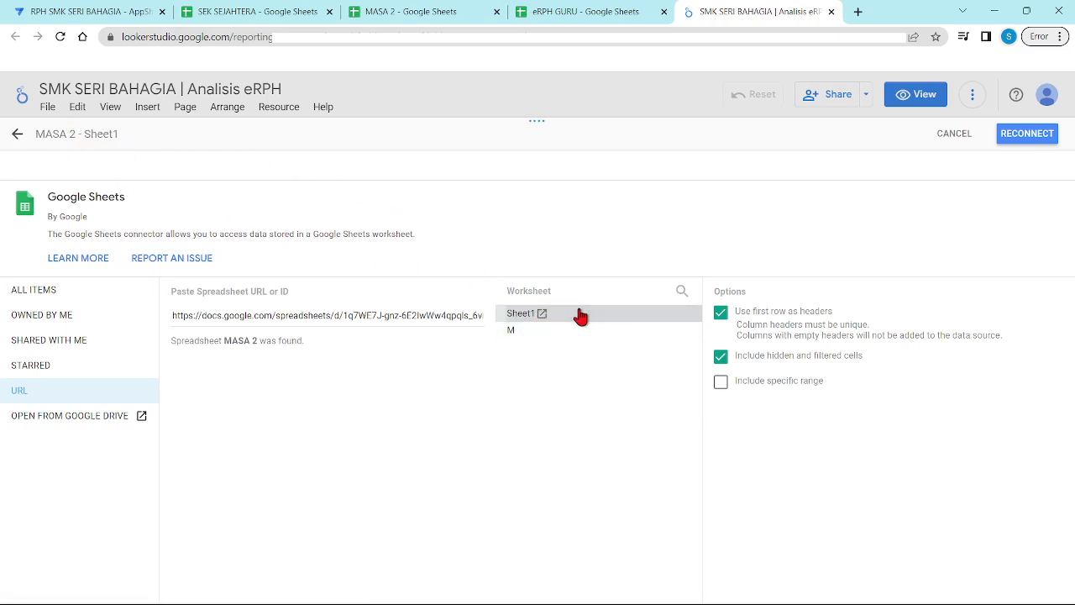
Step: Reconnect the MASA 2 - Sheet1 data source, apply the connection changes and finish editing it
click(1028, 134)
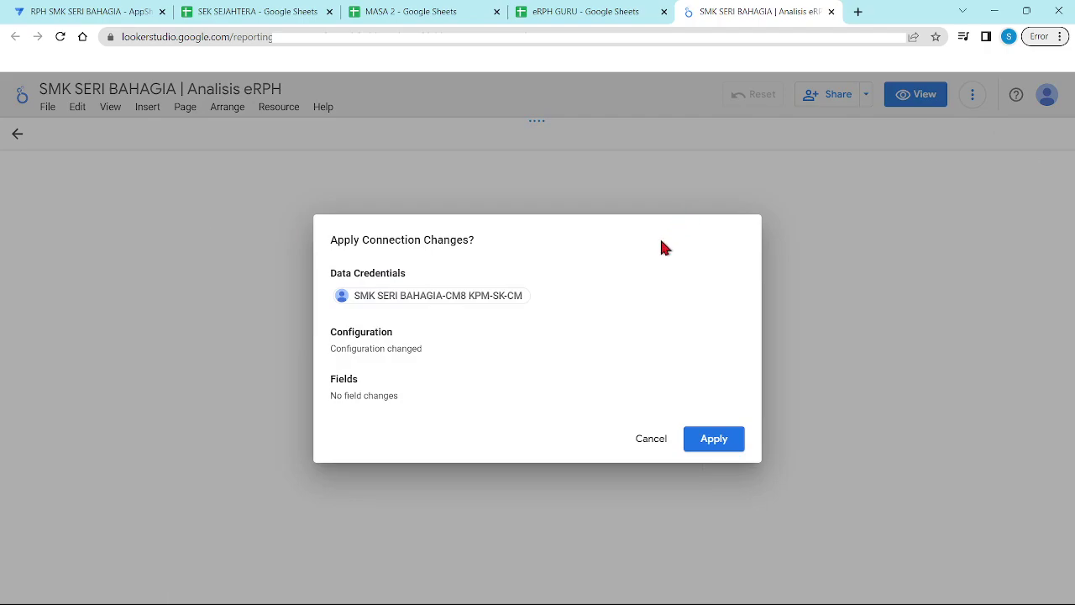
click(712, 440)
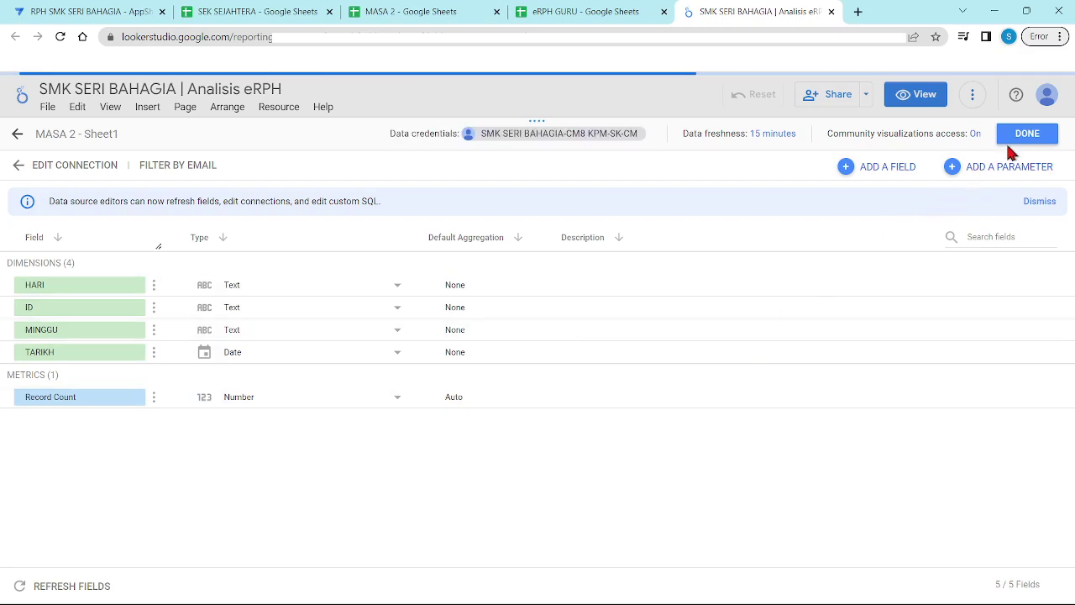
click(1026, 136)
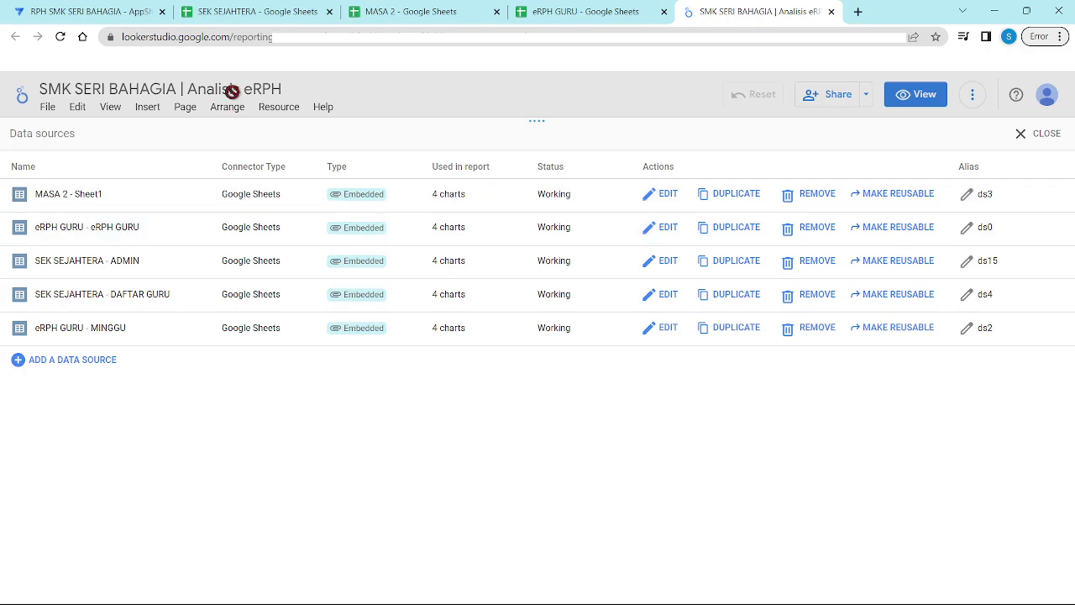
Step: Switch to the eRPH GURU spreadsheet in Google Sheets, copy its URL and return to the Looker Studio data sources
click(552, 11)
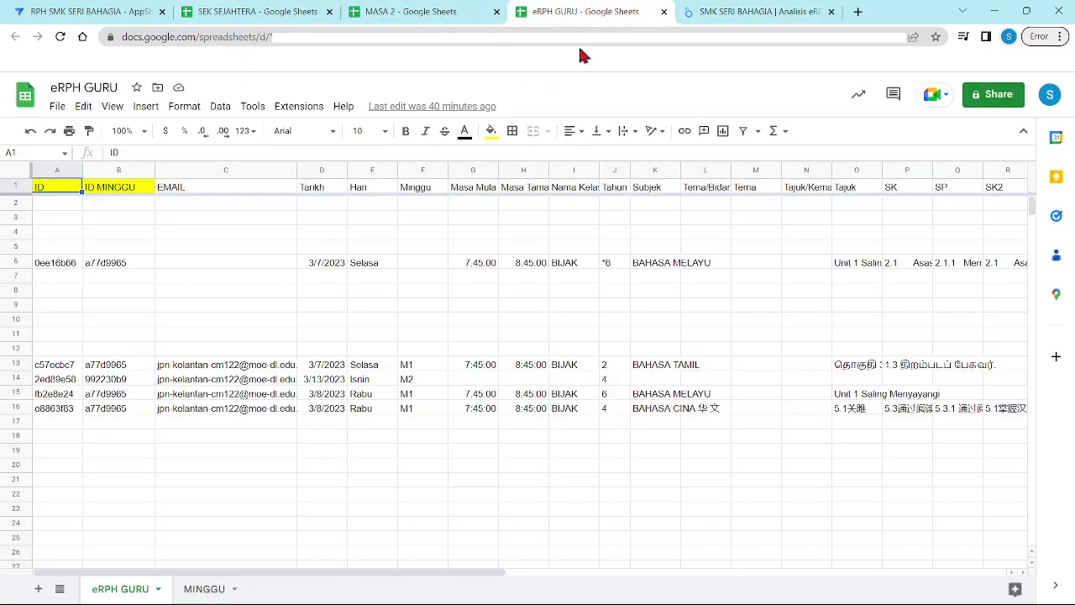
click(631, 36)
right_click(631, 45)
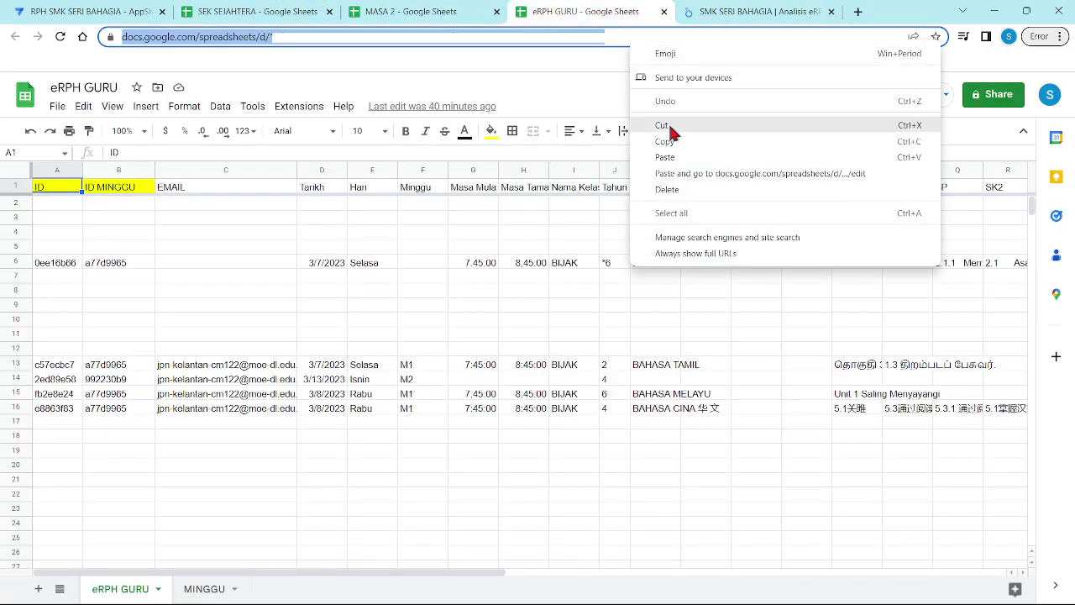
click(674, 141)
click(731, 11)
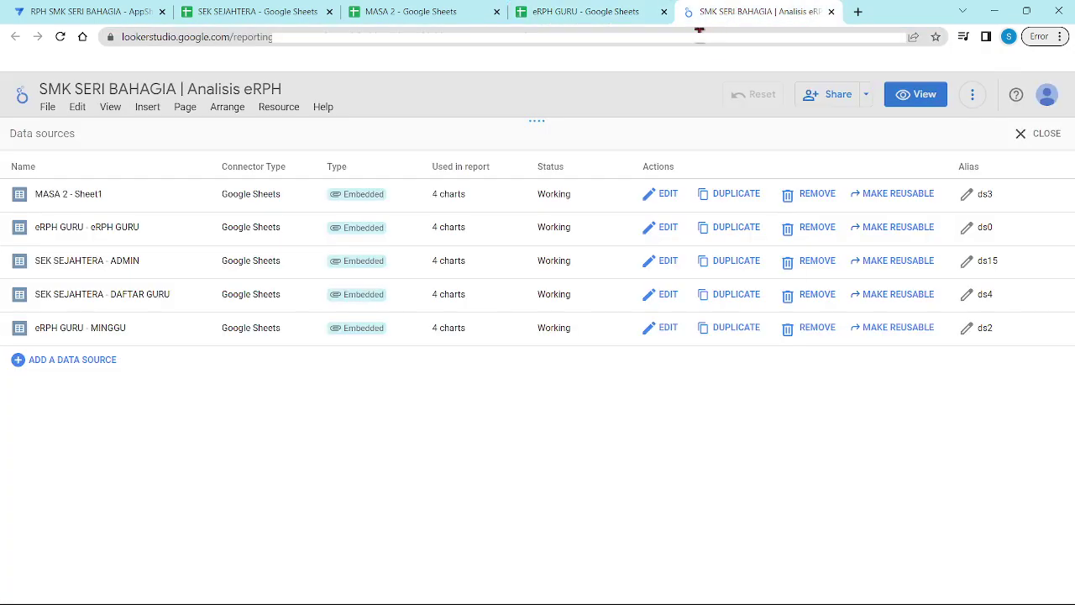
Step: Point the eRPH GURU - eRPH GURU data source to the copied spreadsheet URL and select the eRPH GURU worksheet
click(651, 230)
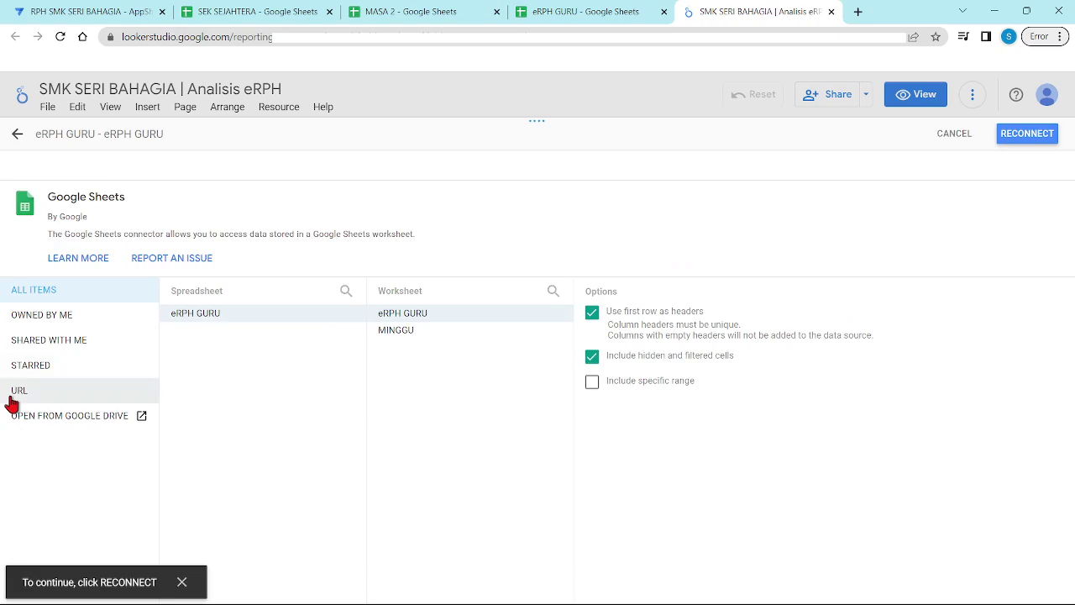
click(93, 390)
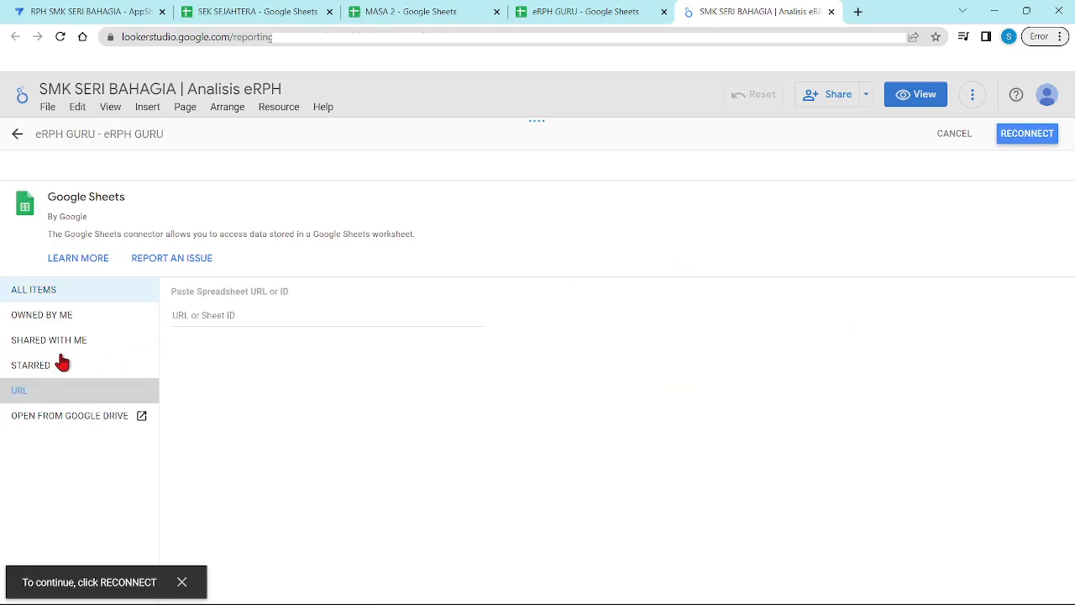
click(193, 314)
right_click(197, 315)
click(235, 423)
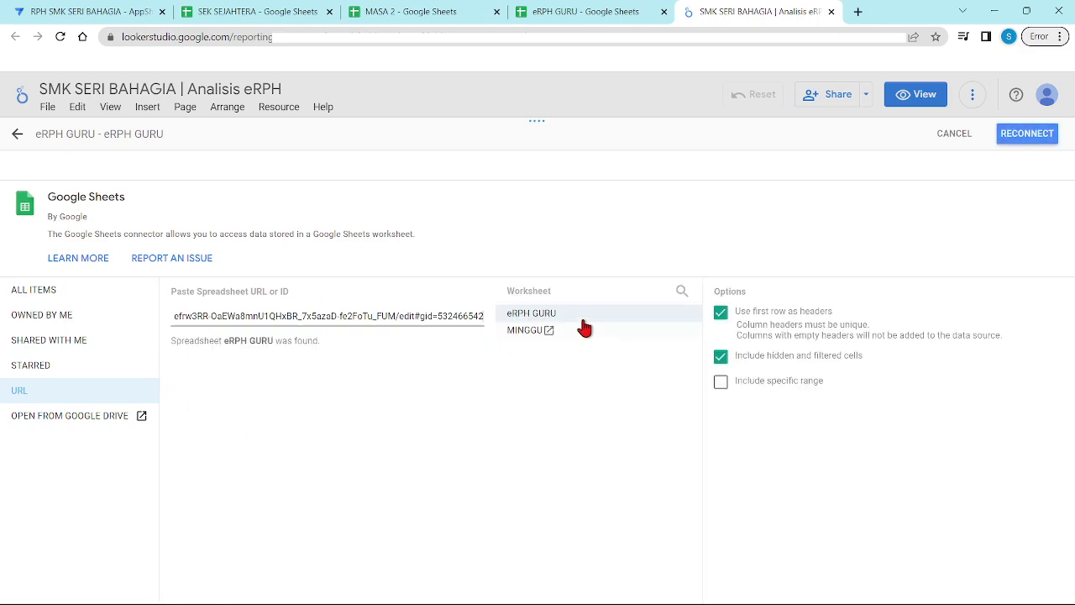
click(637, 320)
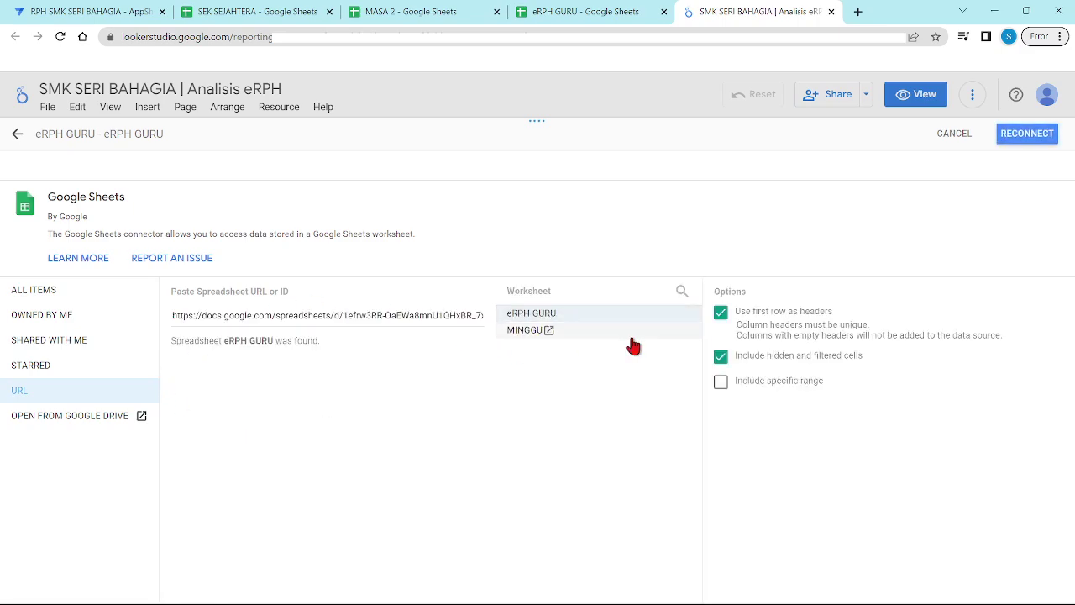
click(632, 340)
drag(105, 136, 205, 131)
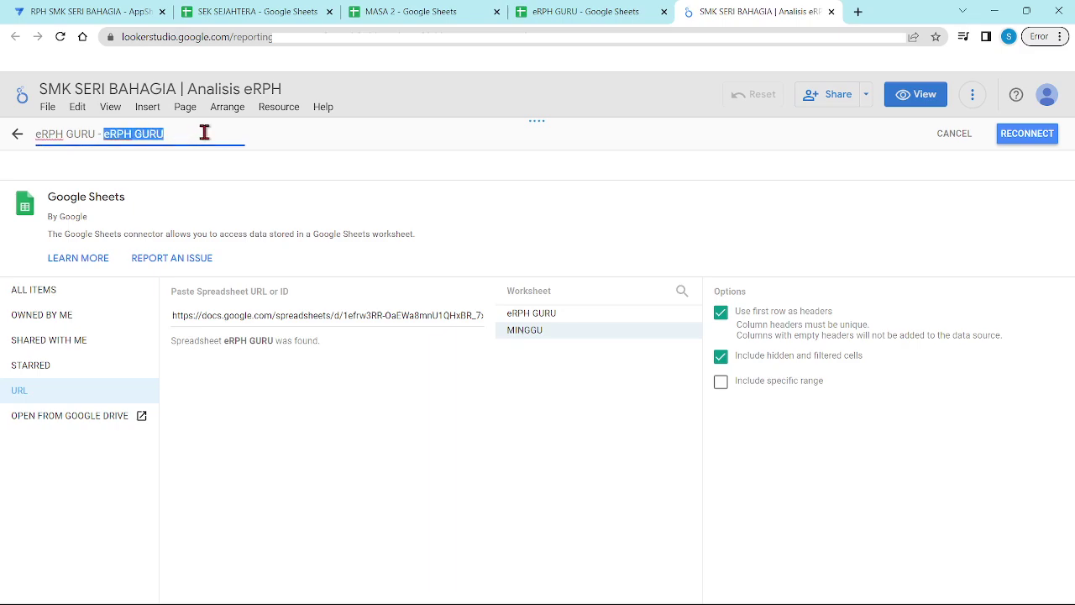
click(639, 318)
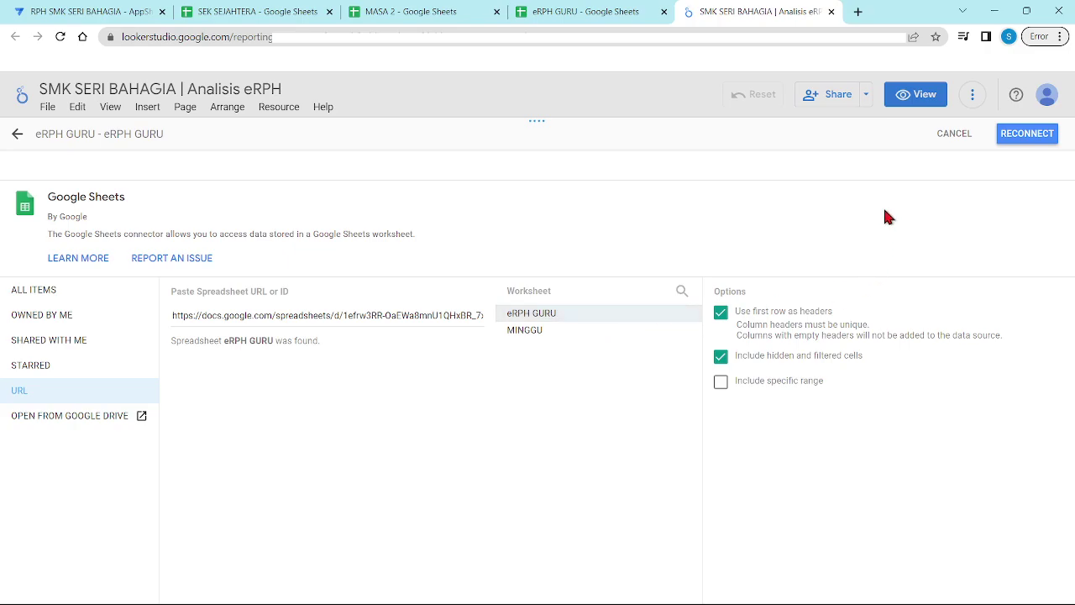
Step: Reconnect the eRPH GURU - eRPH GURU data source, apply the connection changes and finish editing it
click(1021, 141)
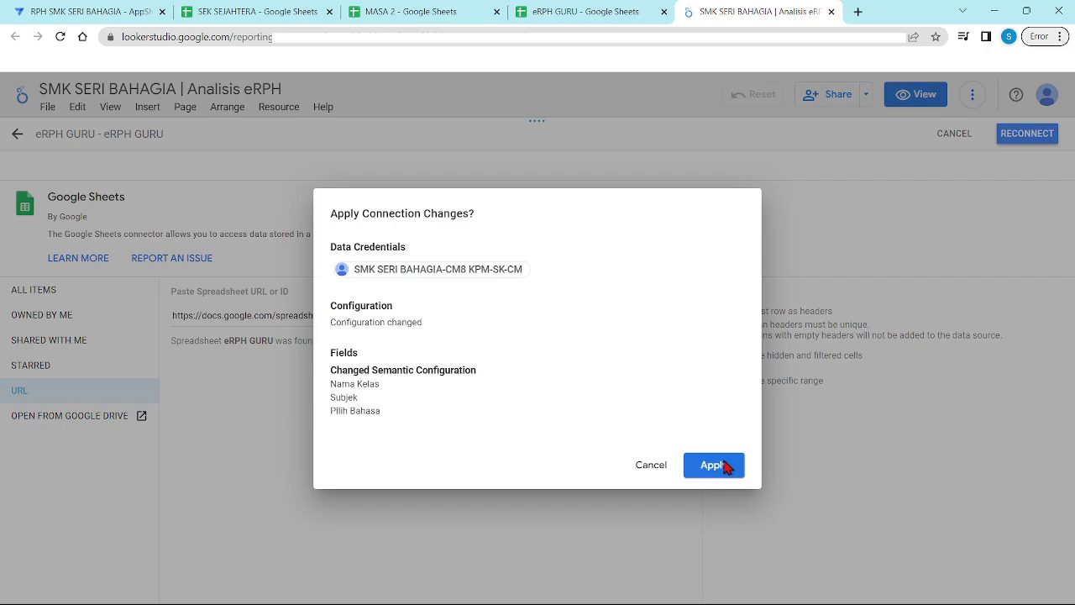
click(724, 465)
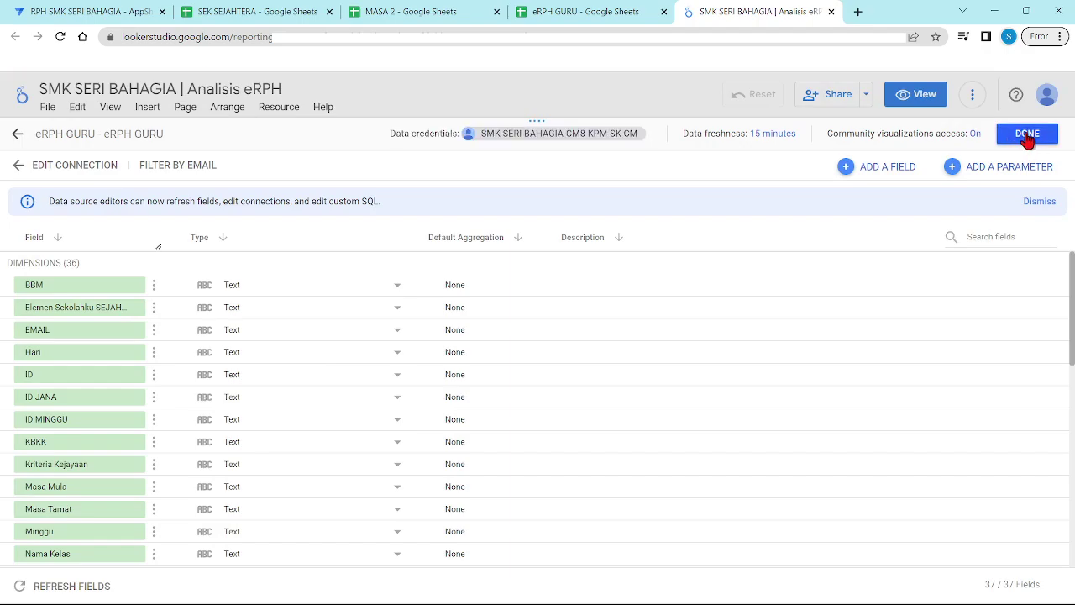
click(1026, 136)
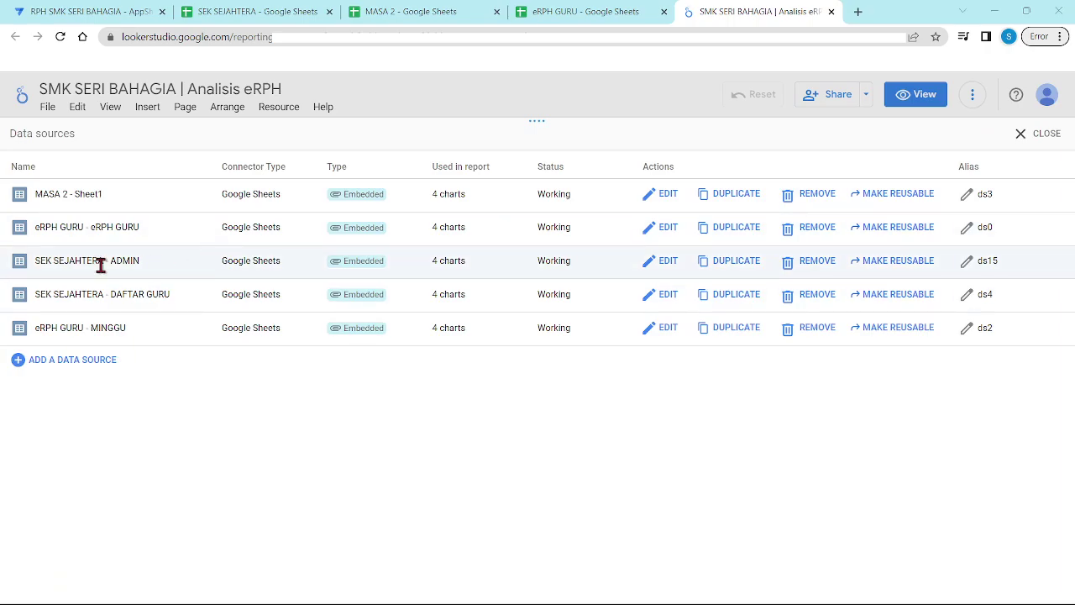
Step: Open the SEK SEJAHTERA - ADMIN data source for editing by URL, and copy the SEK SEJAHTERA spreadsheet's URL from Google Sheets
click(652, 264)
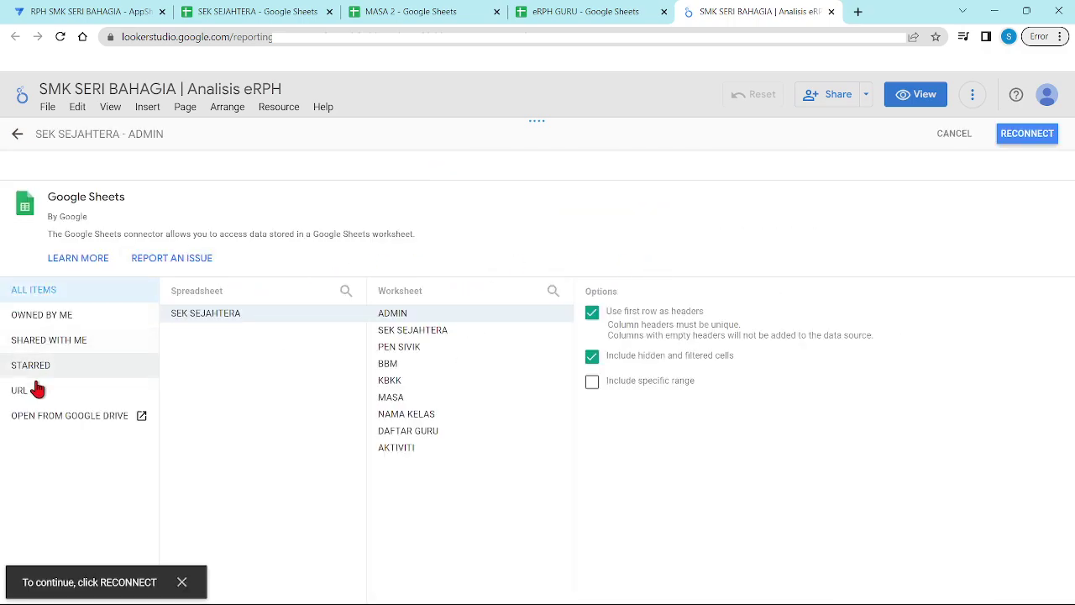
click(24, 395)
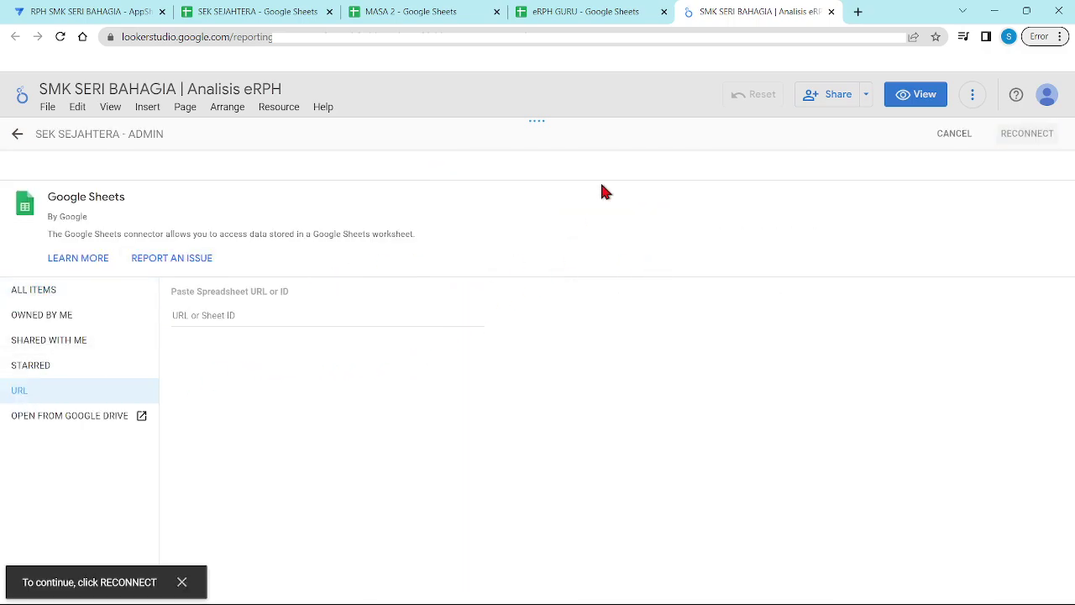
click(599, 15)
click(382, 11)
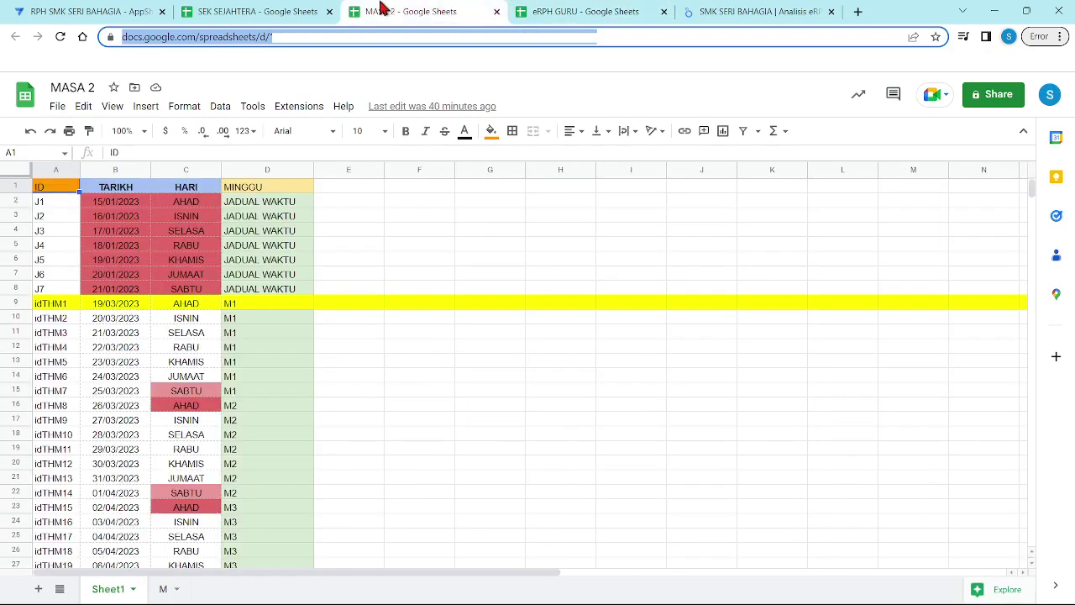
click(298, 10)
right_click(617, 37)
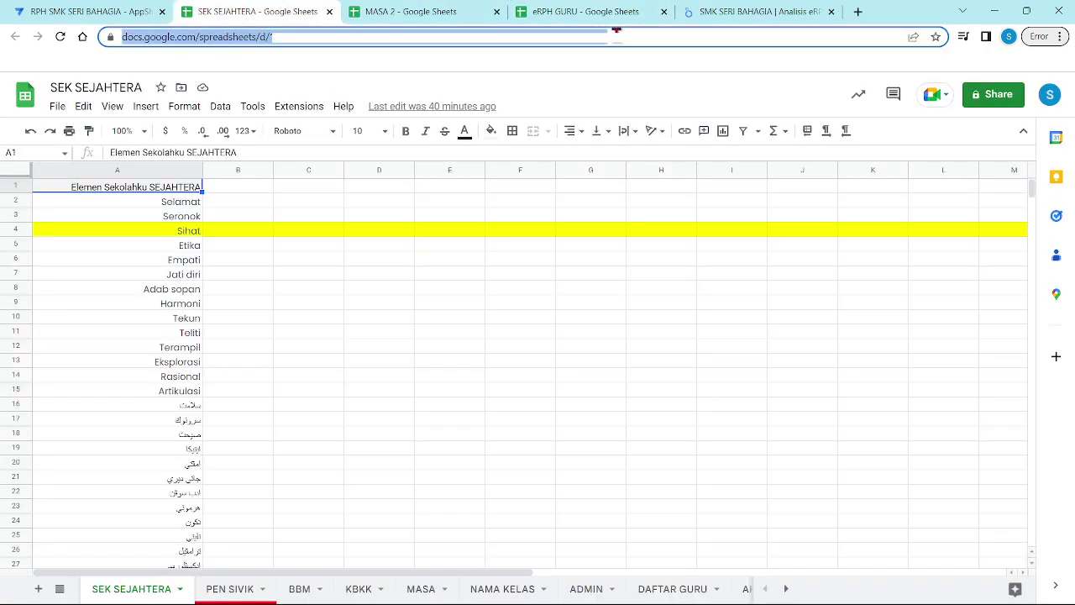
click(650, 136)
click(701, 12)
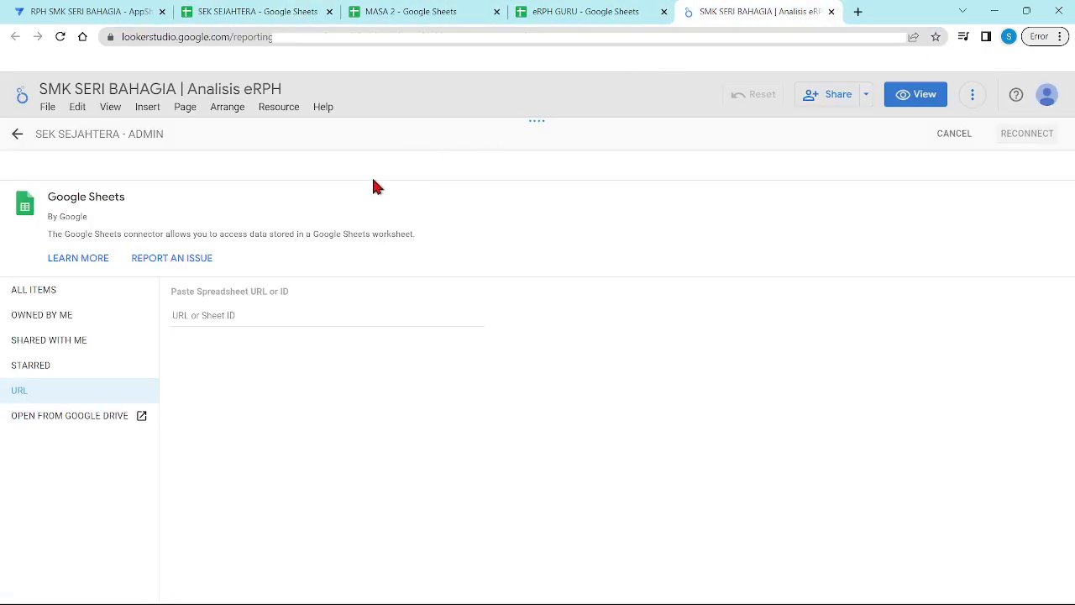
Step: Enter the copied SEK SEJAHTERA spreadsheet URL in the data source and select the ADMIN worksheet
click(74, 397)
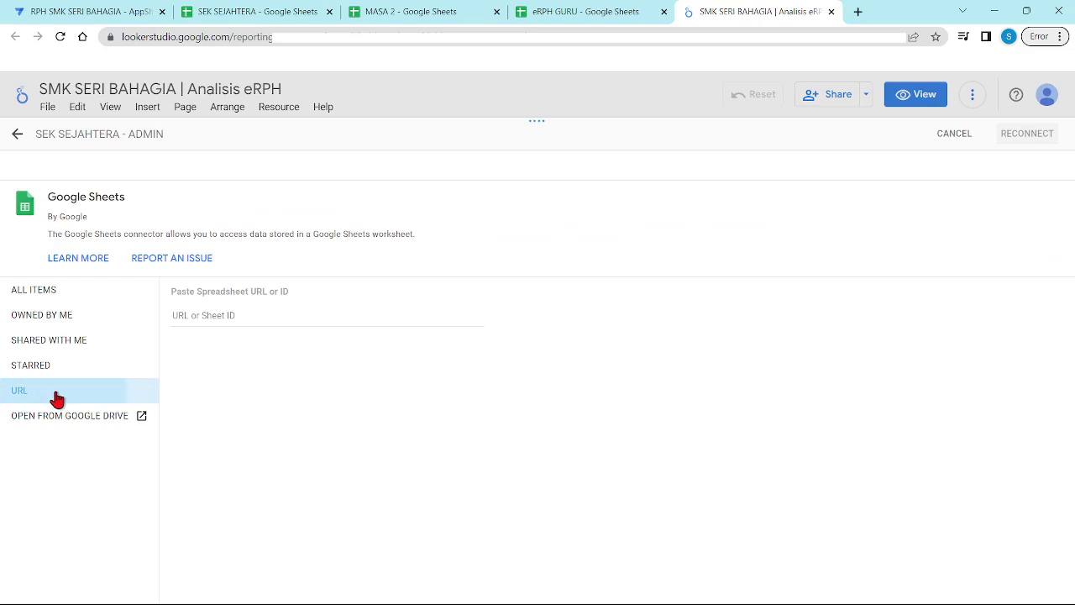
right_click(202, 315)
click(211, 430)
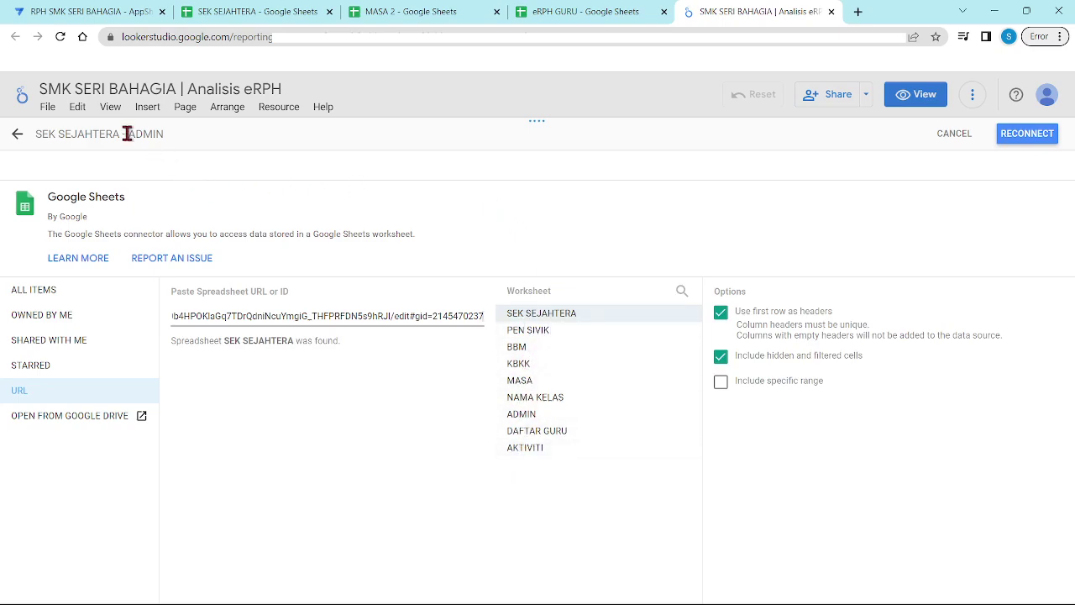
drag(126, 134, 170, 133)
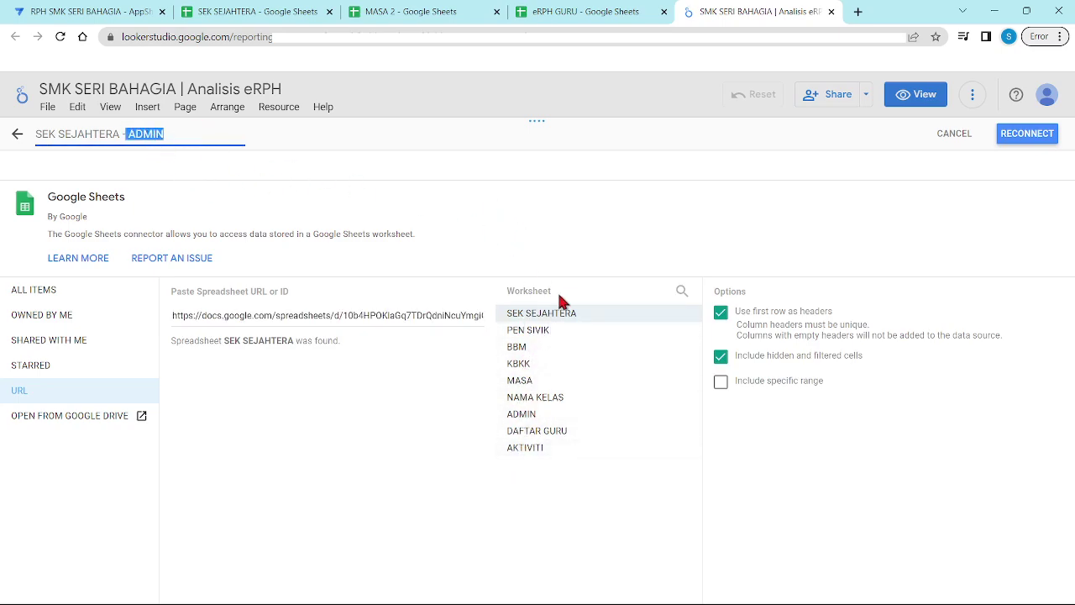
click(681, 420)
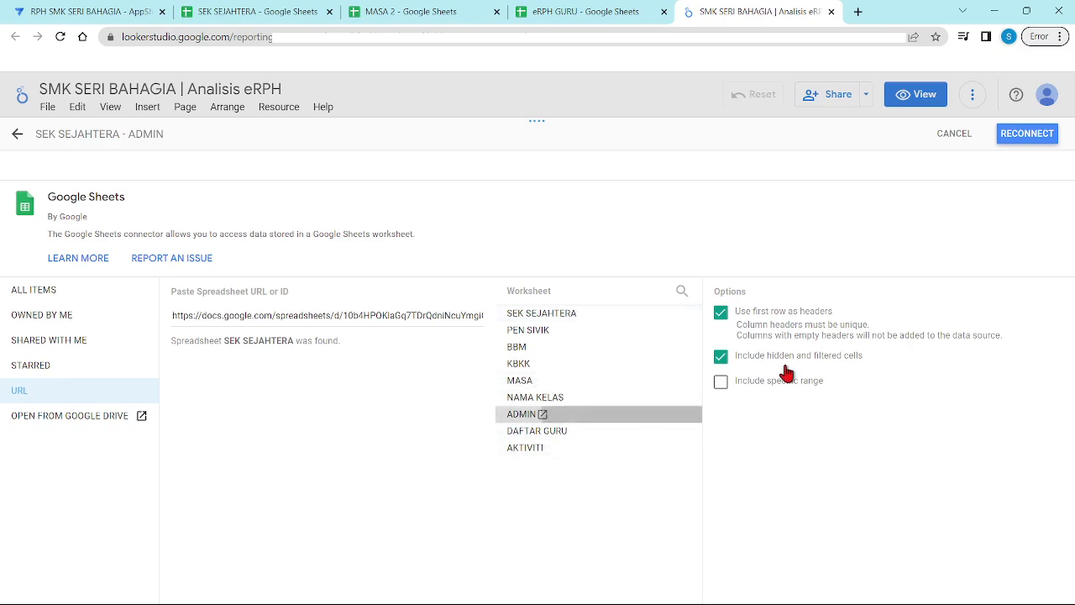
Step: Reconnect the SEK SEJAHTERA - ADMIN data source, apply the connection changes and finish editing it
click(1028, 135)
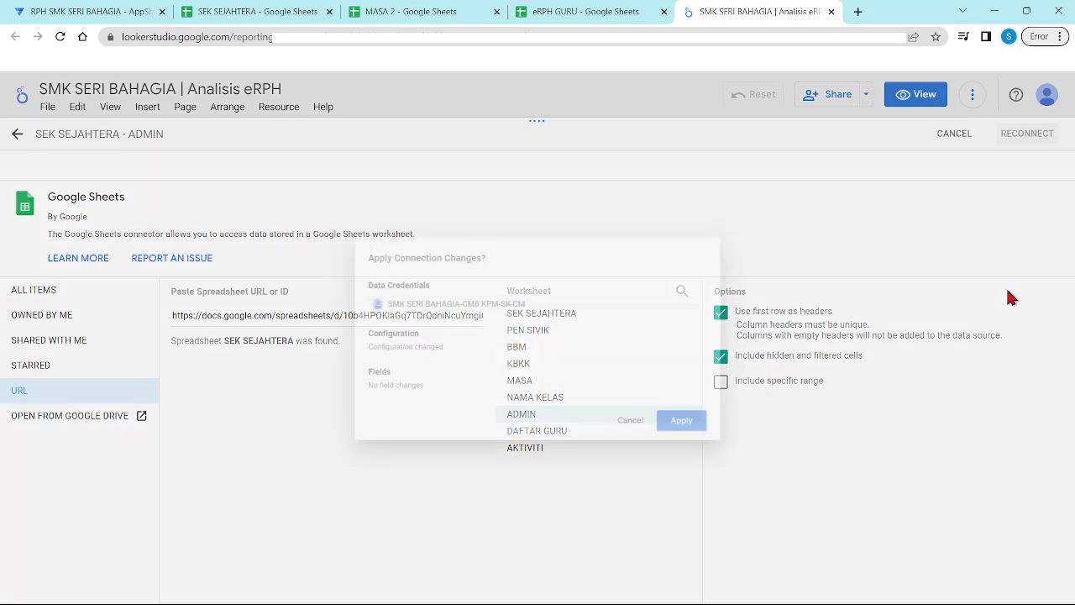
click(714, 440)
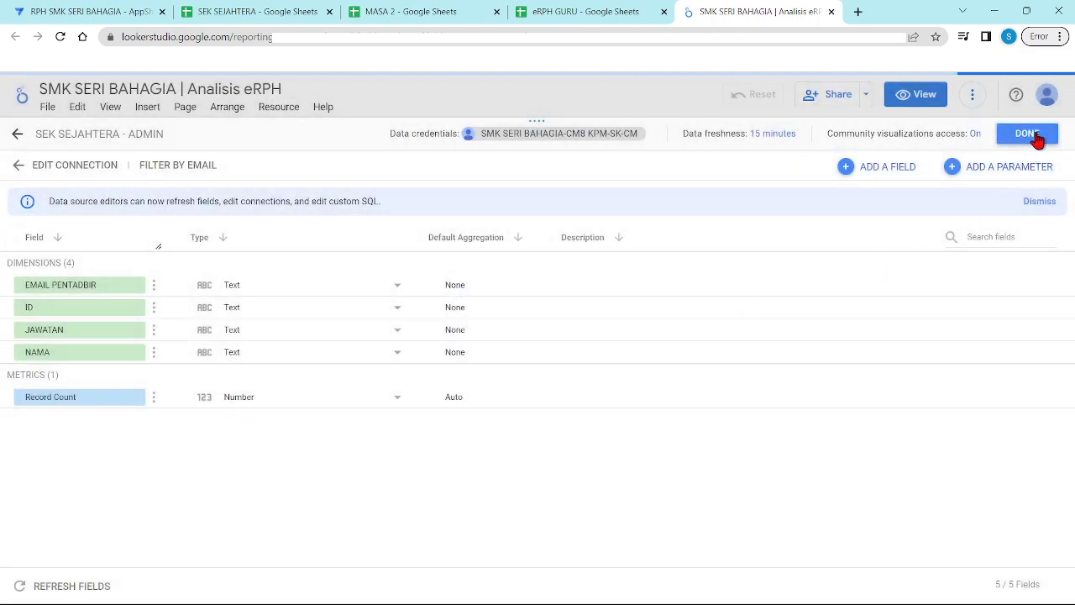
click(1028, 134)
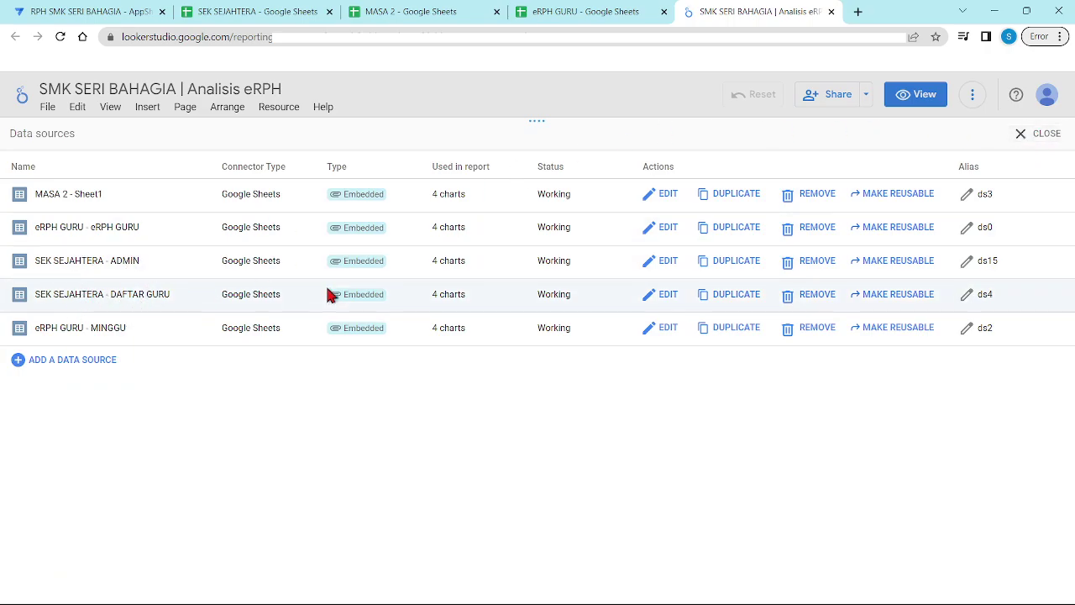
Step: Open the SEK SEJAHTERA - DAFTAR GURU data source, enter the copied SEK SEJAHTERA spreadsheet URL and select the DAFTAR GURU worksheet
click(661, 295)
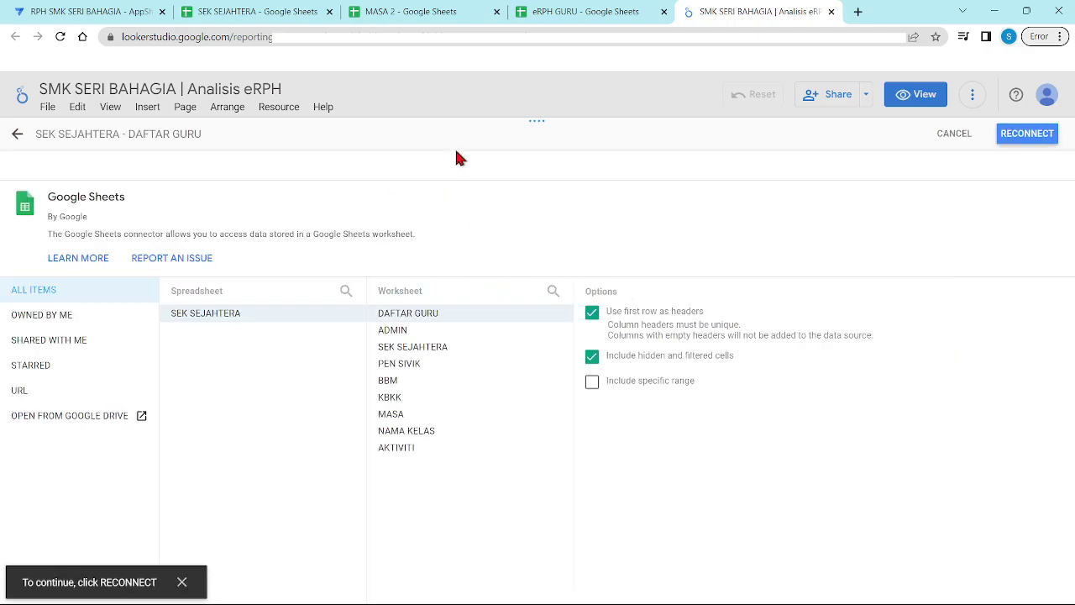
click(95, 384)
right_click(211, 316)
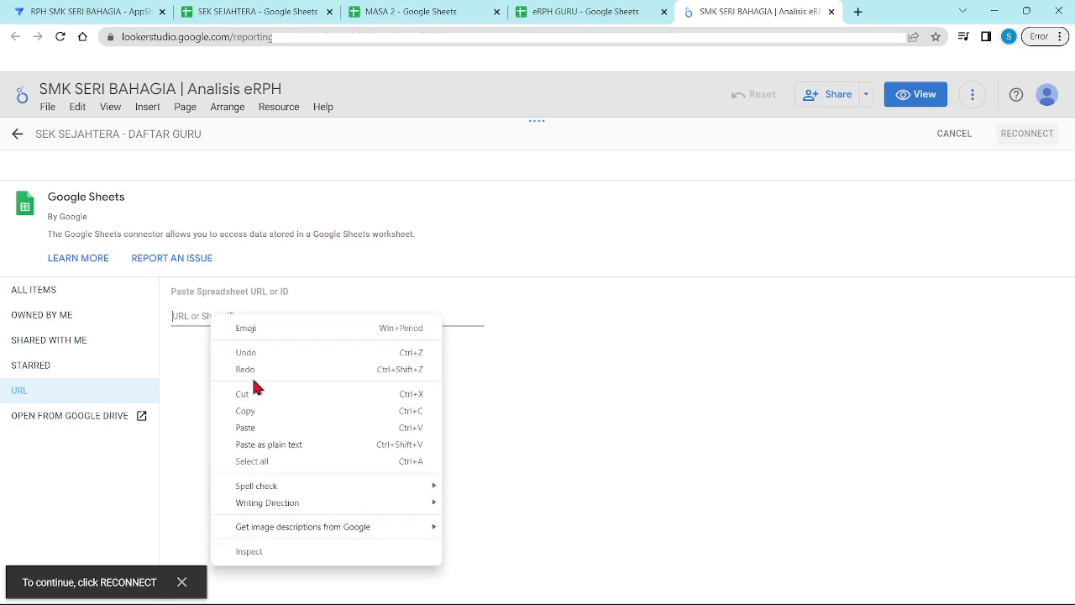
click(252, 427)
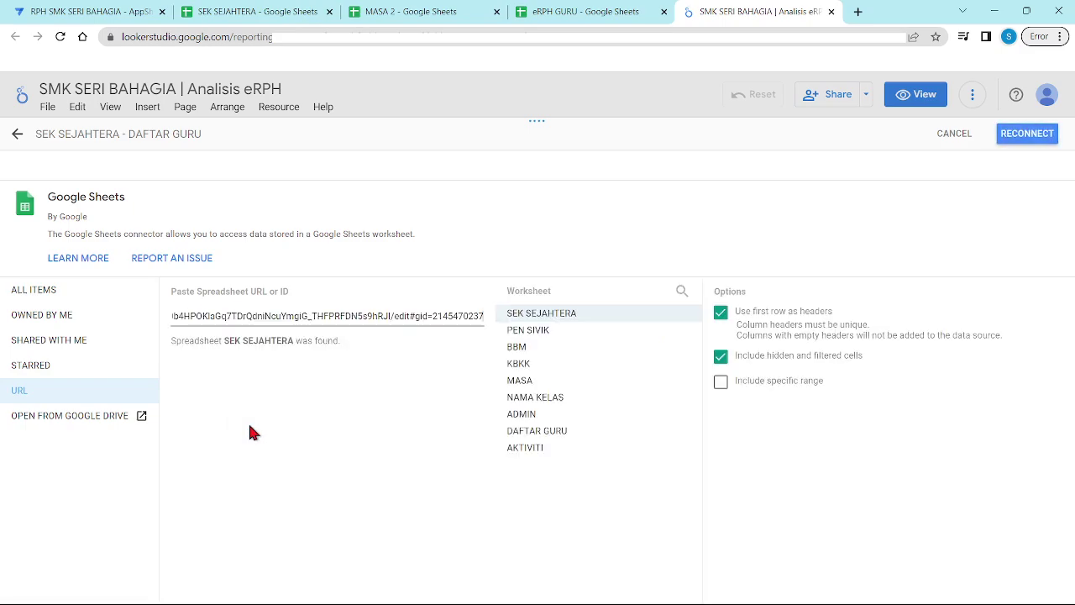
drag(127, 135, 214, 139)
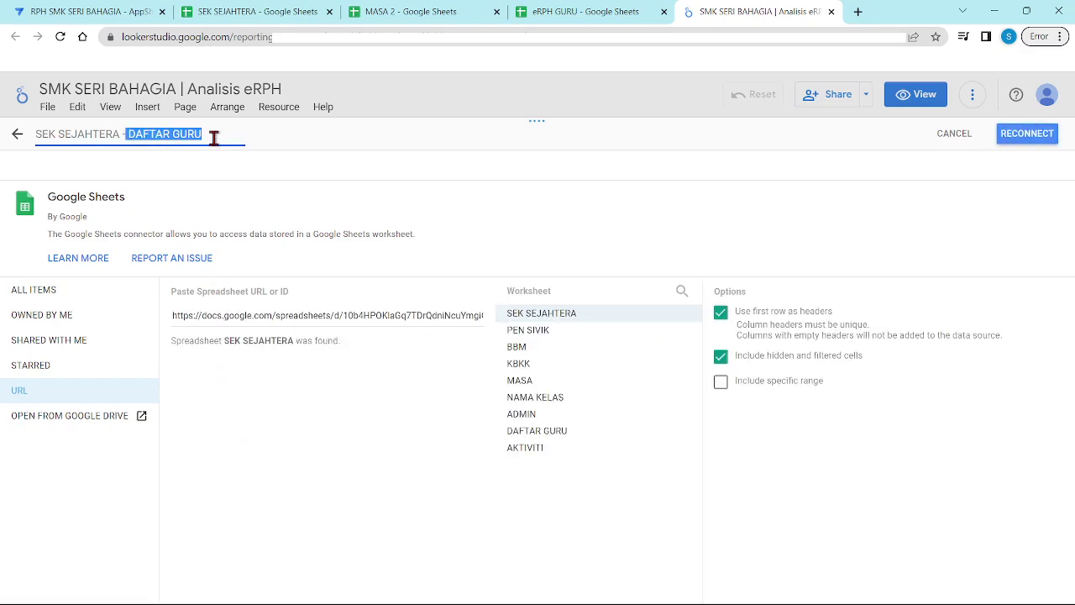
click(517, 433)
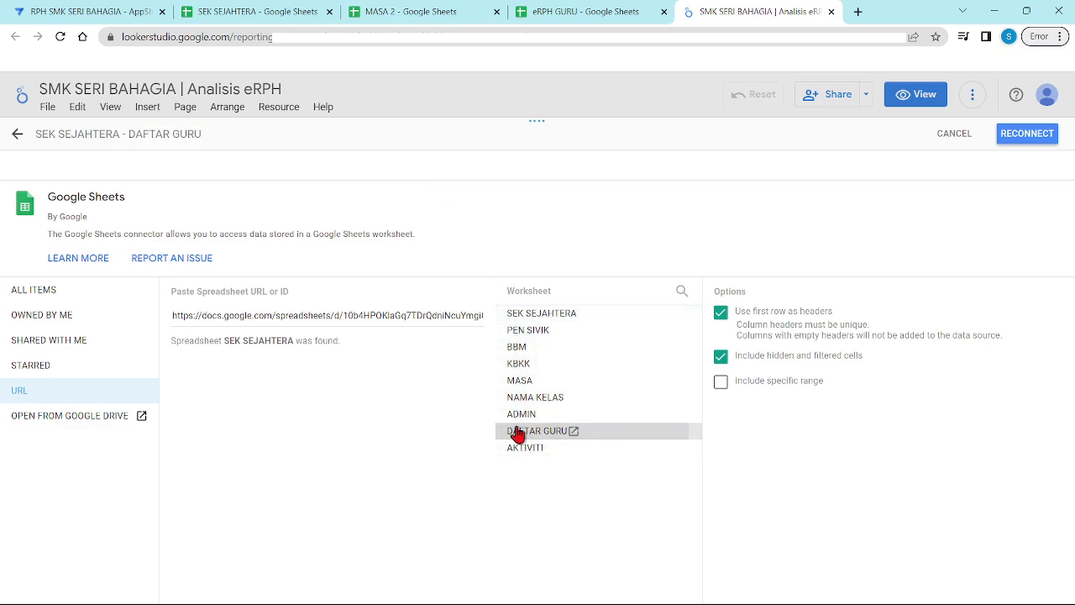
Step: Try to reconnect the SEK SEJAHTERA - DAFTAR GURU data source, and cancel the pending connection changes
click(1017, 138)
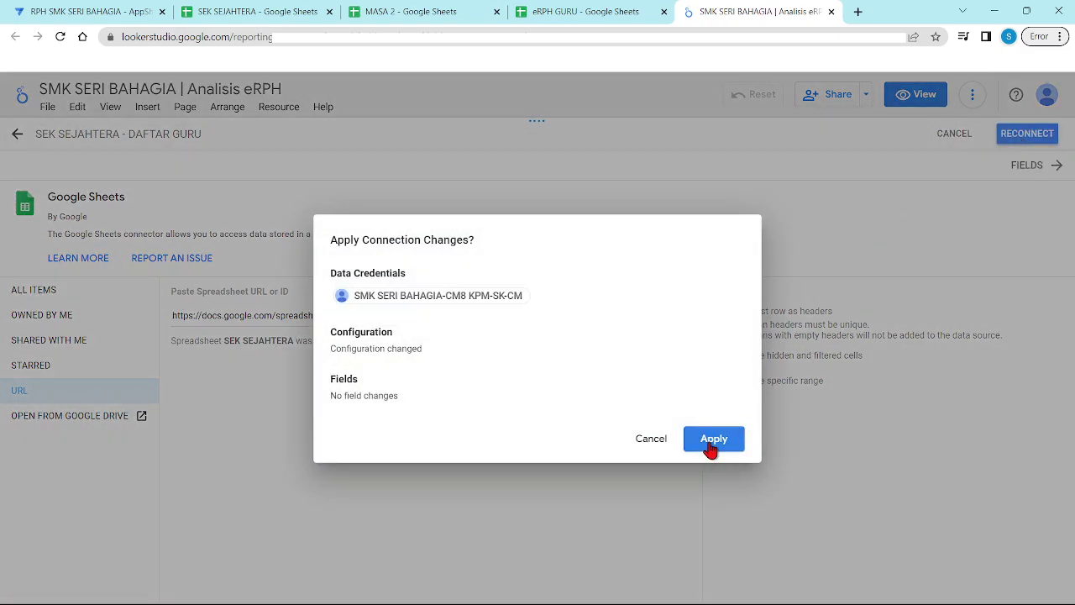
click(713, 440)
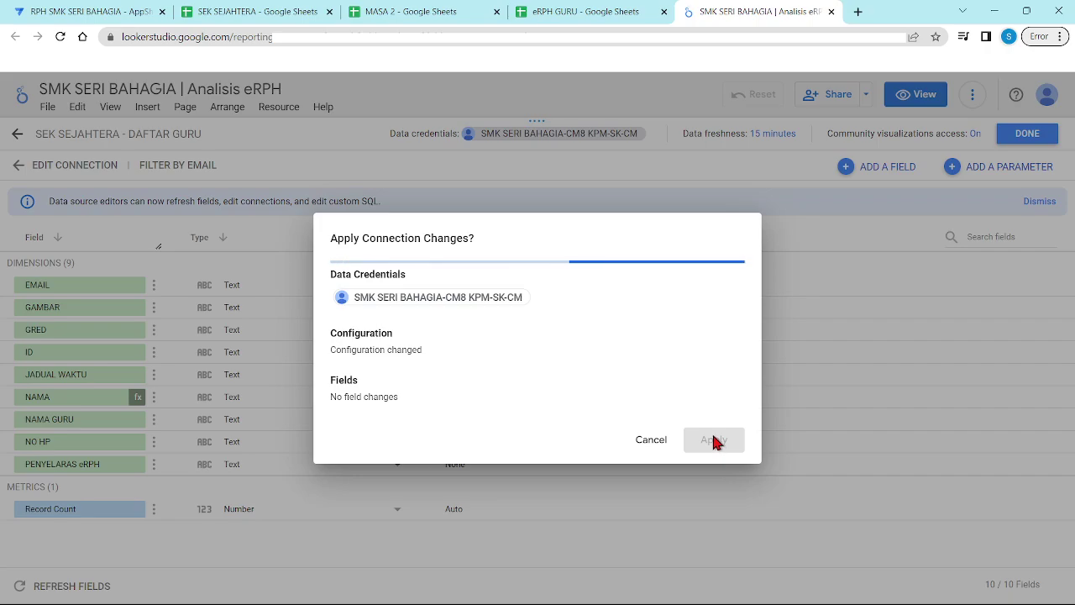
click(648, 440)
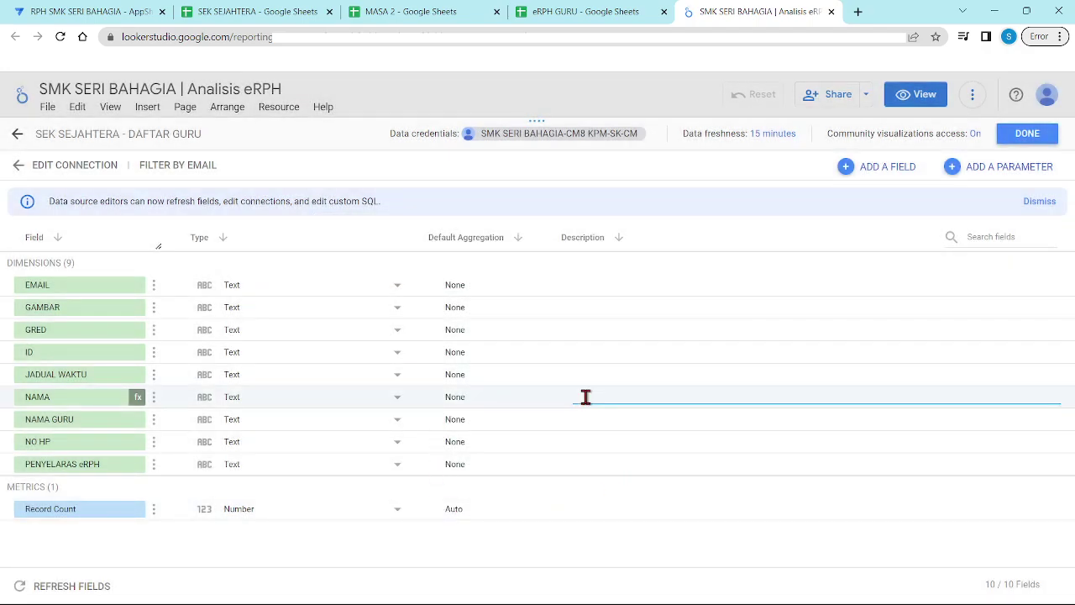
Step: Edit the DAFTAR GURU source's connection again, re-enter the copied SEK SEJAHTERA spreadsheet URL and select the DAFTAR GURU worksheet
click(81, 168)
click(64, 390)
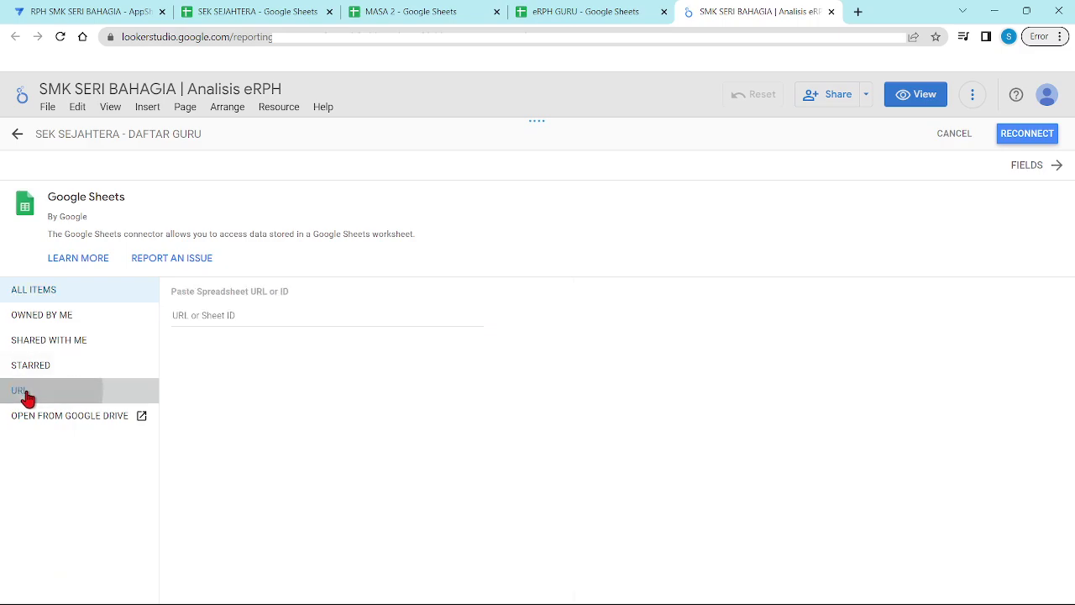
right_click(190, 315)
click(240, 431)
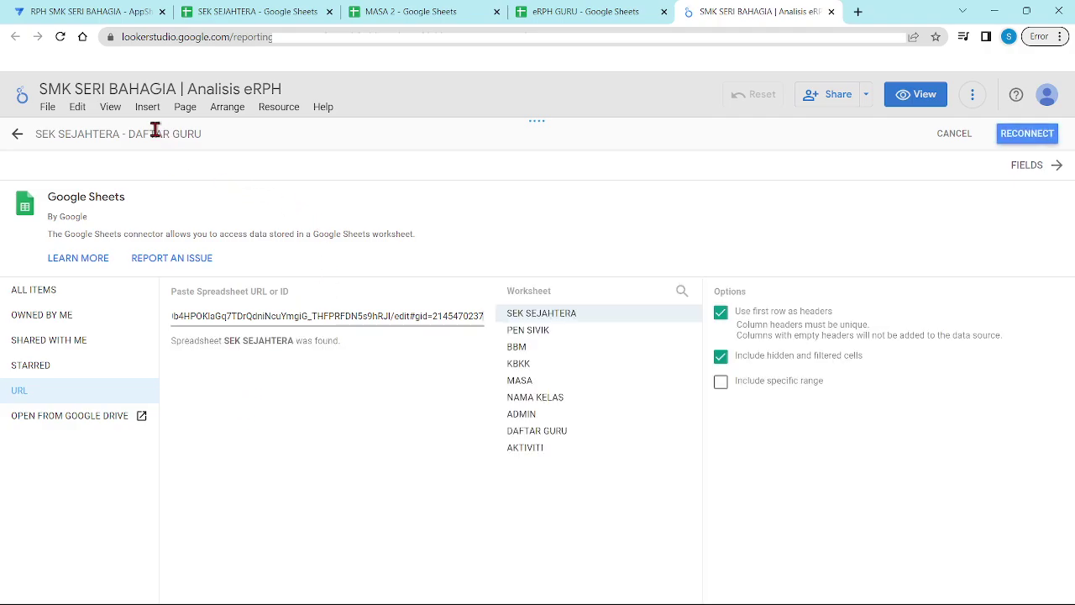
click(617, 435)
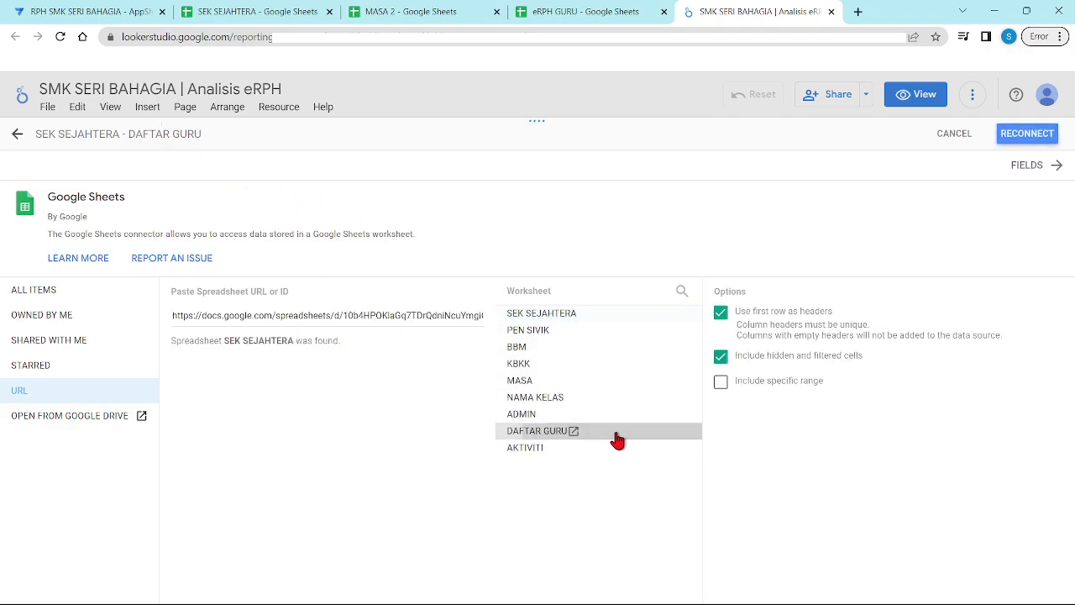
Step: Reconnect the SEK SEJAHTERA - DAFTAR GURU data source, apply the connection changes and finish editing it
click(1023, 140)
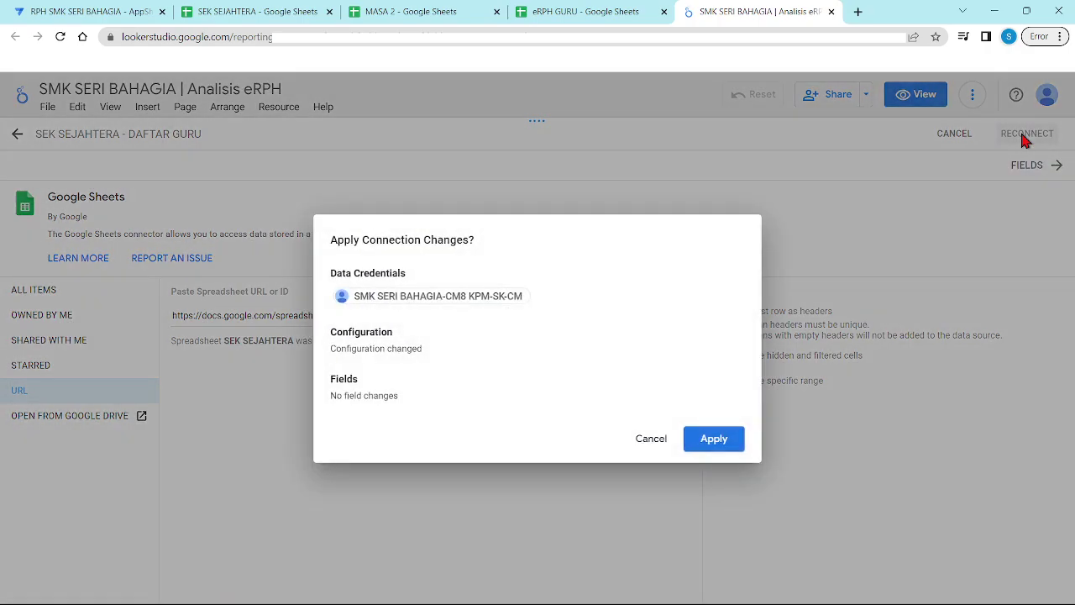
click(713, 441)
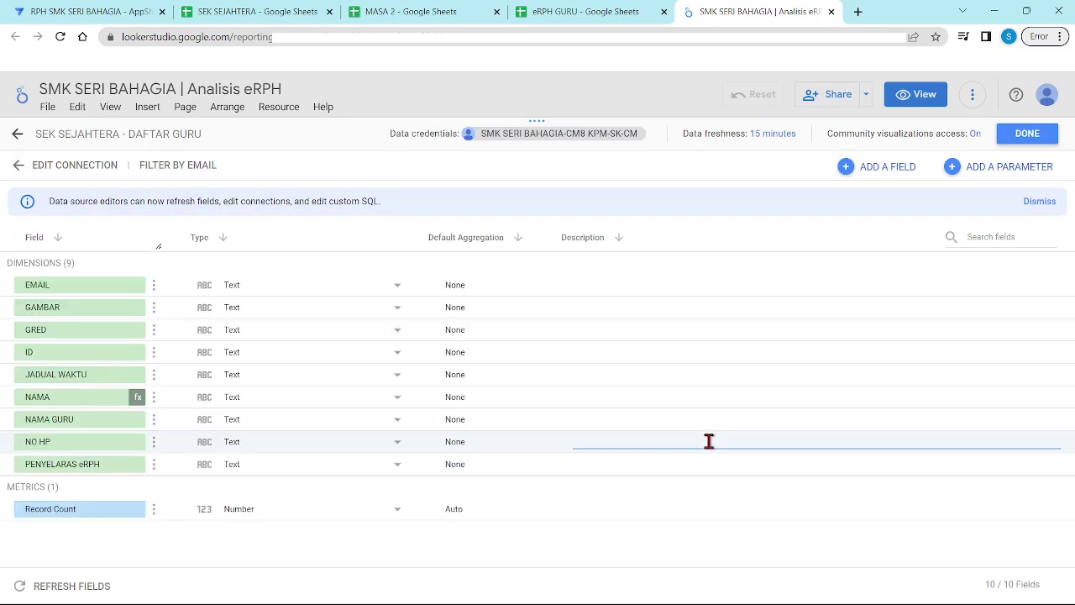
click(1033, 136)
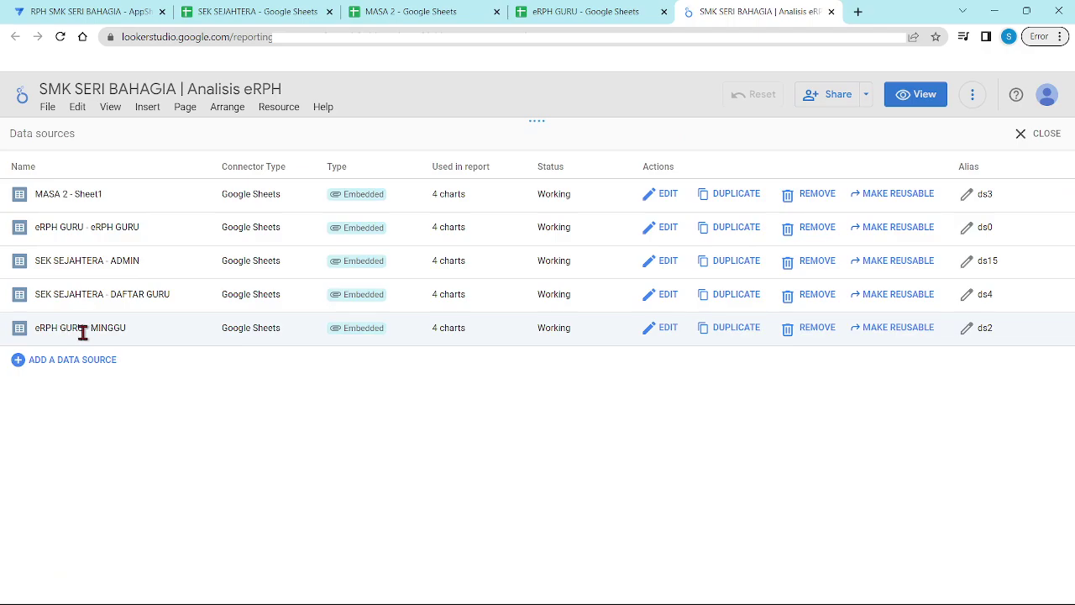
Step: Copy the eRPH GURU spreadsheet's URL from Google Sheets, and open the eRPH GURU - MINGGU data source in Looker Studio for editing by URL
click(588, 14)
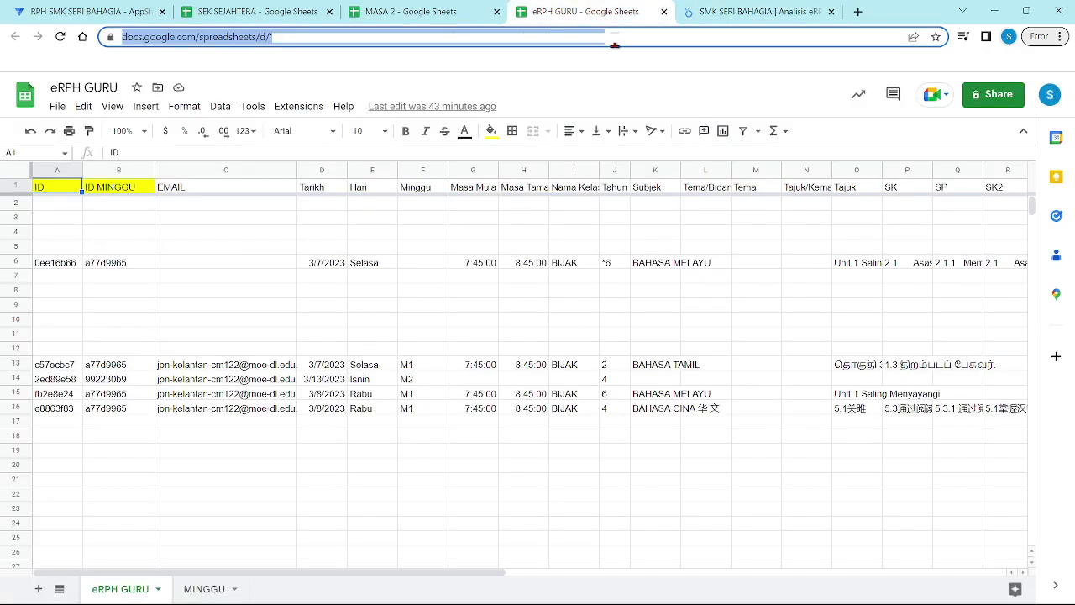
right_click(614, 42)
click(644, 142)
click(719, 14)
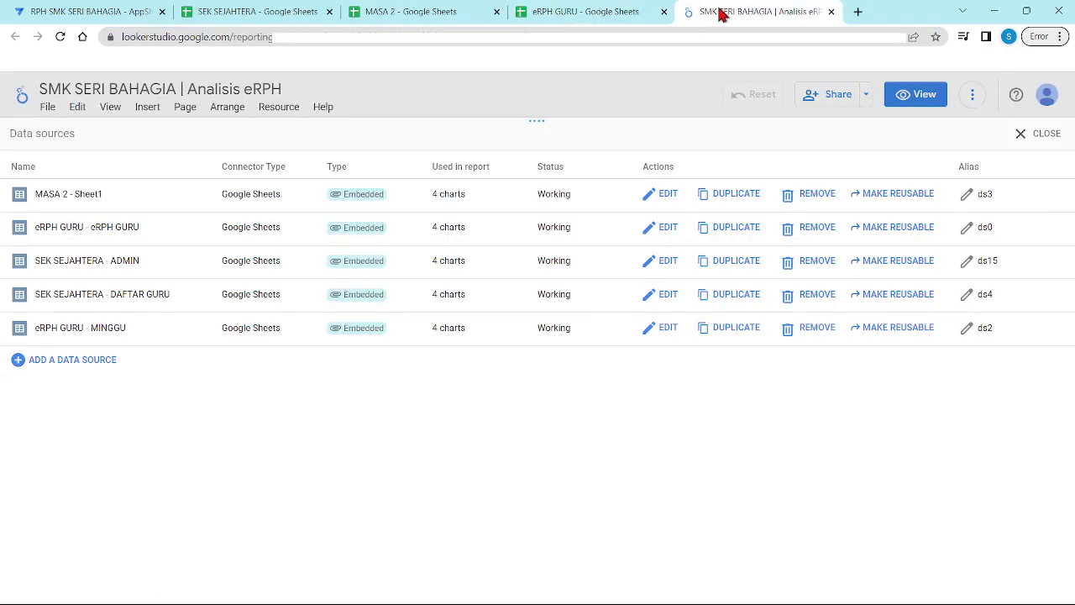
click(649, 333)
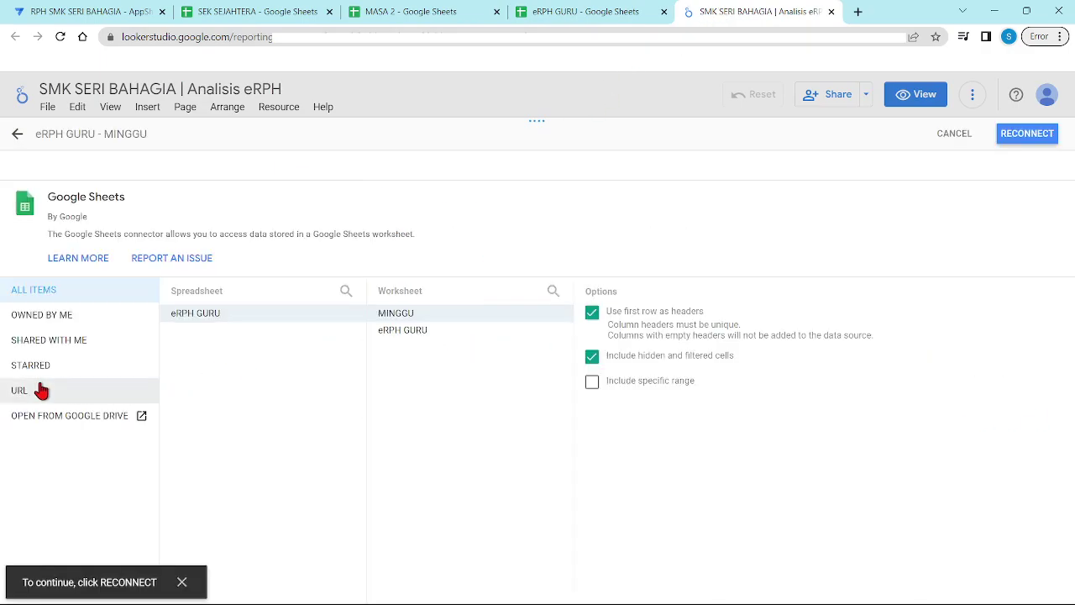
click(38, 390)
Step: Enter the copied eRPH GURU spreadsheet URL in the data source and select the MINGGU worksheet
click(213, 320)
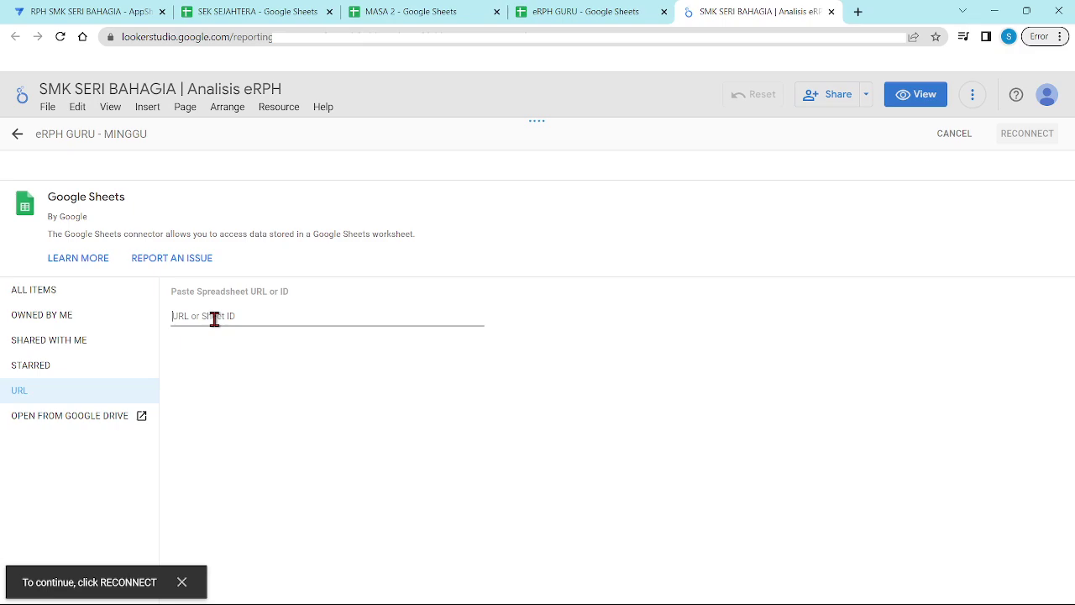
key(ctrl+v)
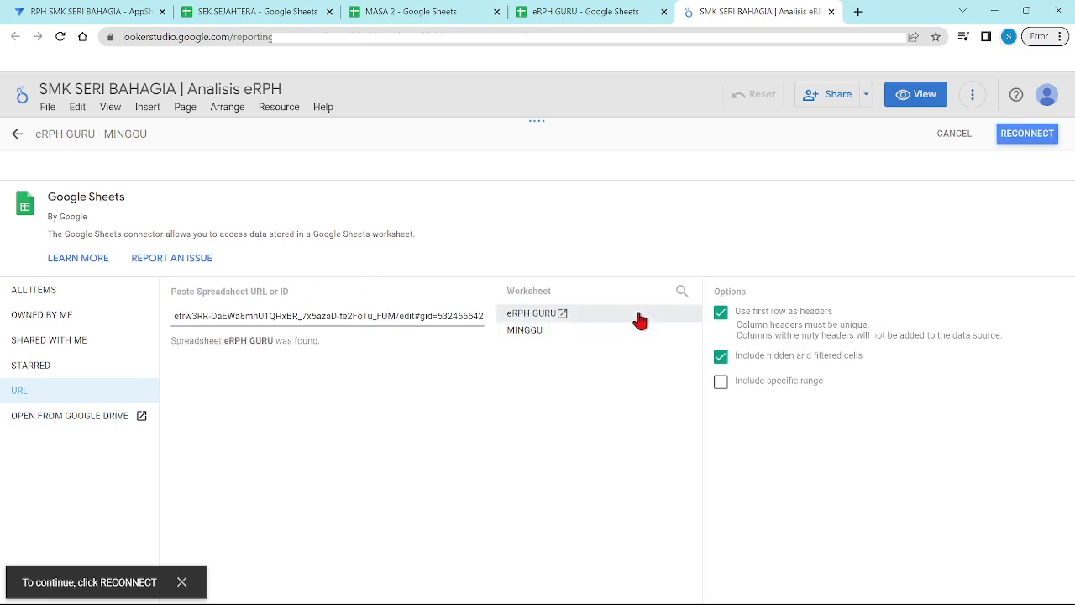
click(639, 331)
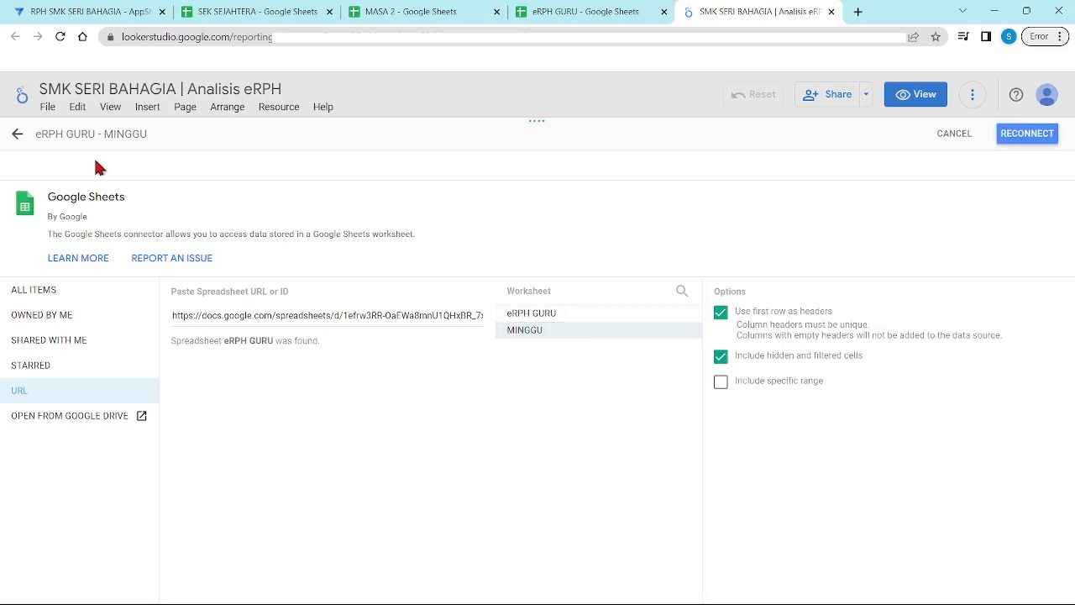
drag(105, 134, 193, 131)
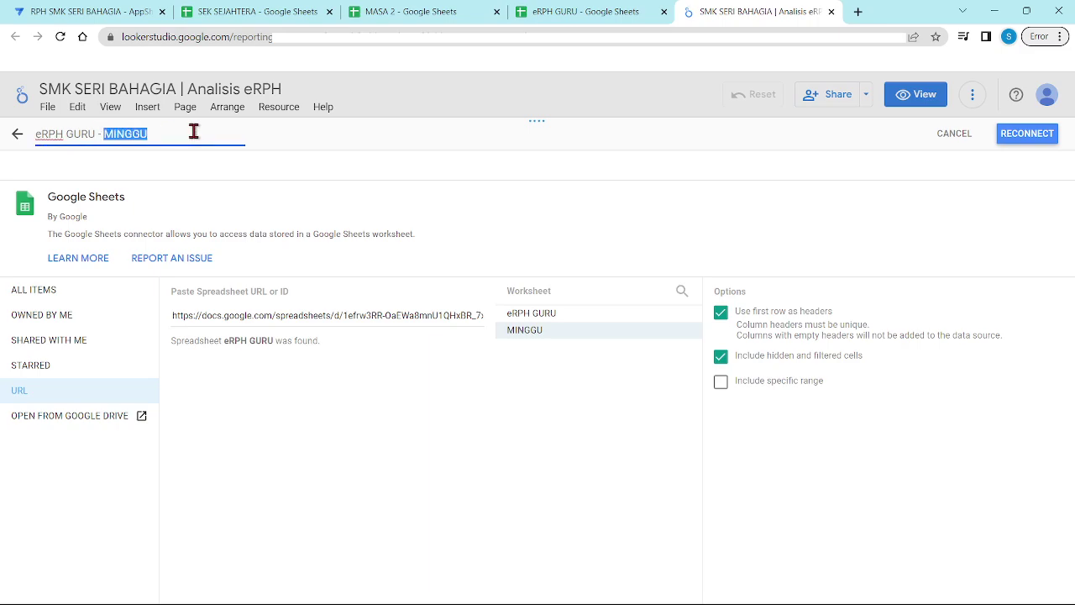
click(632, 336)
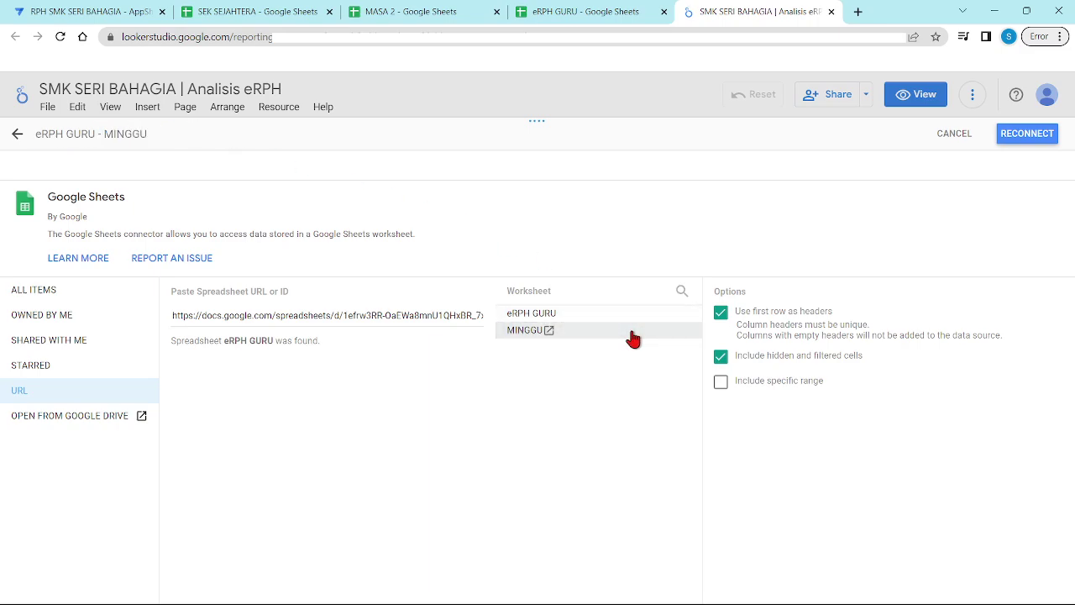
Step: Reconnect the eRPH GURU - MINGGU data source, apply the connection changes and finish editing it
click(1015, 136)
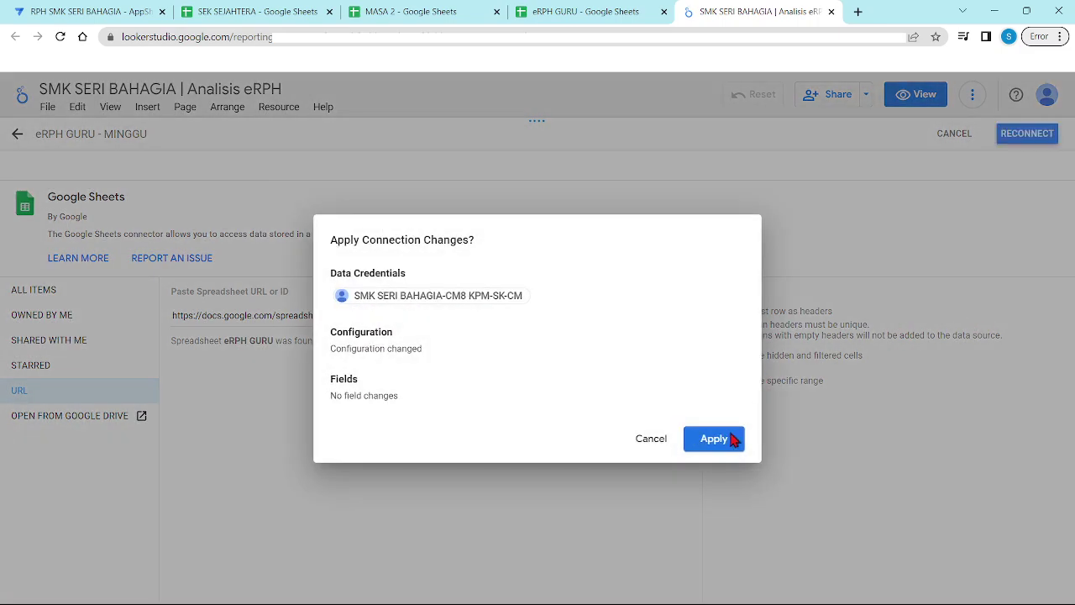
click(734, 439)
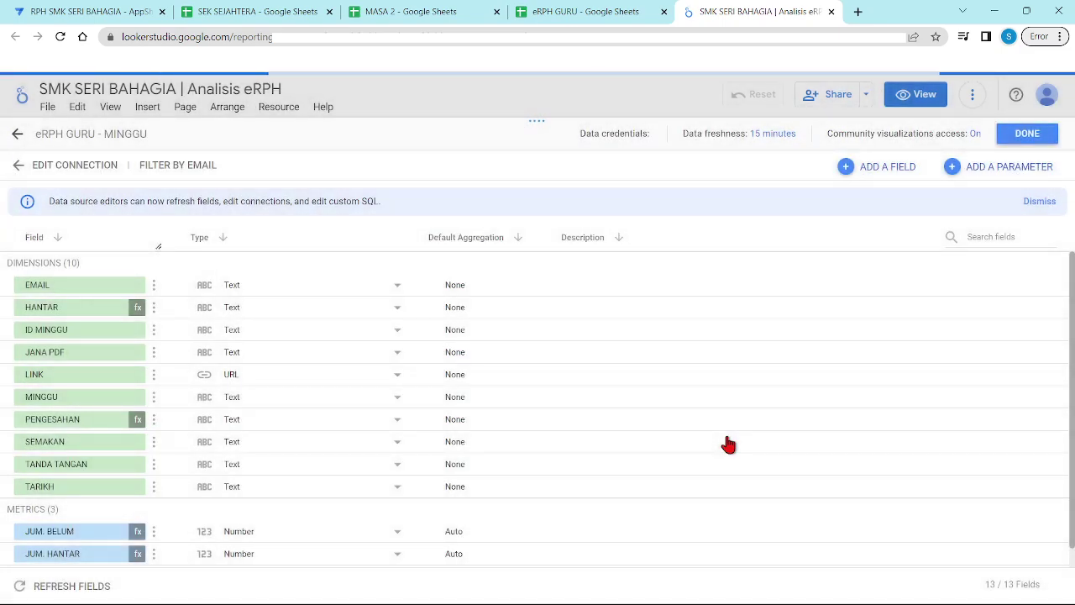
click(1028, 134)
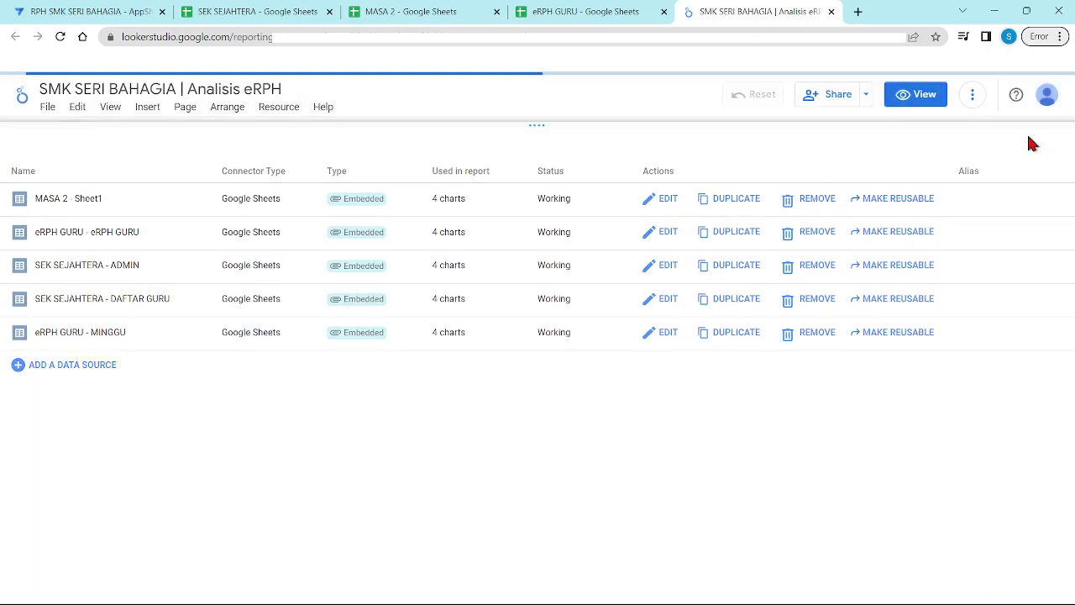
Step: Close the data source list and check the SMK SERI BAHAGIA report in view mode
click(1033, 144)
click(922, 95)
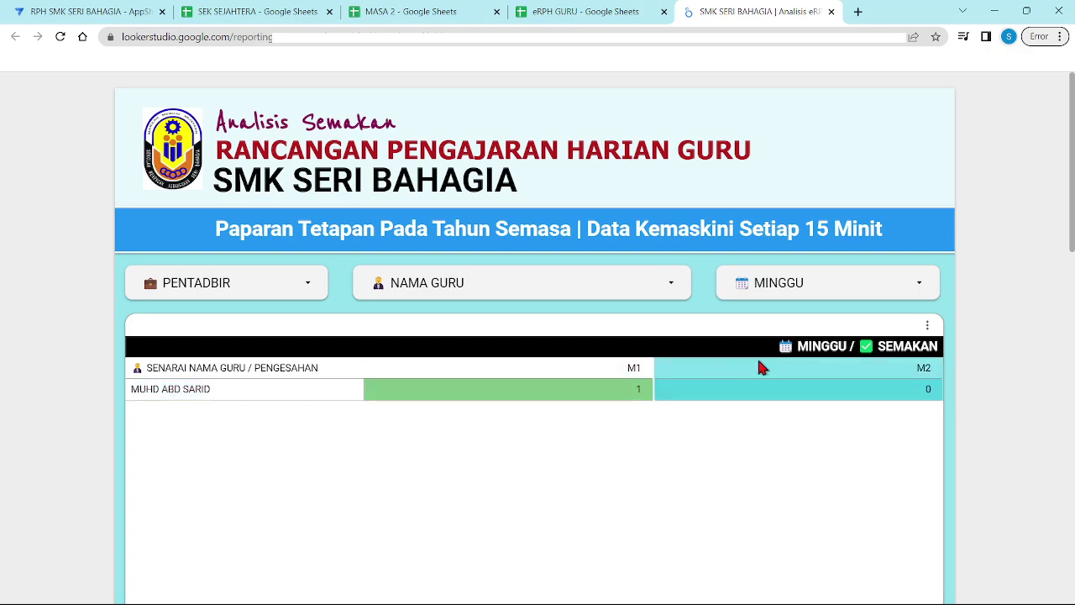
scroll(976, 285, down, 2)
scroll(950, 336, up, 2)
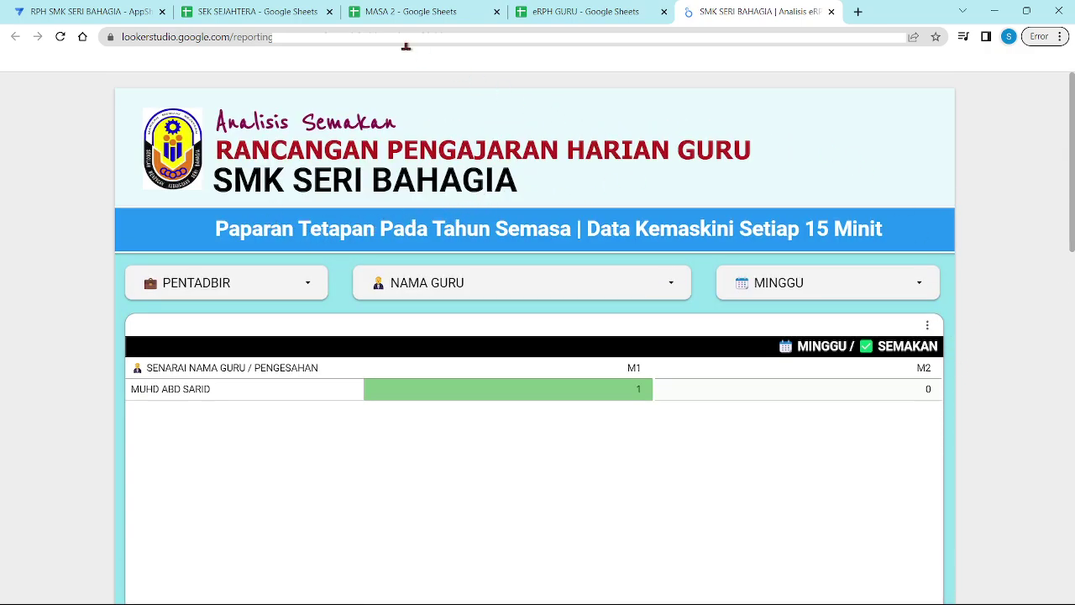
Step: Switch to the AppSheet editor and examine the EzRPH SM app preview's main list and navigation menu
click(92, 12)
scroll(918, 458, down, 1)
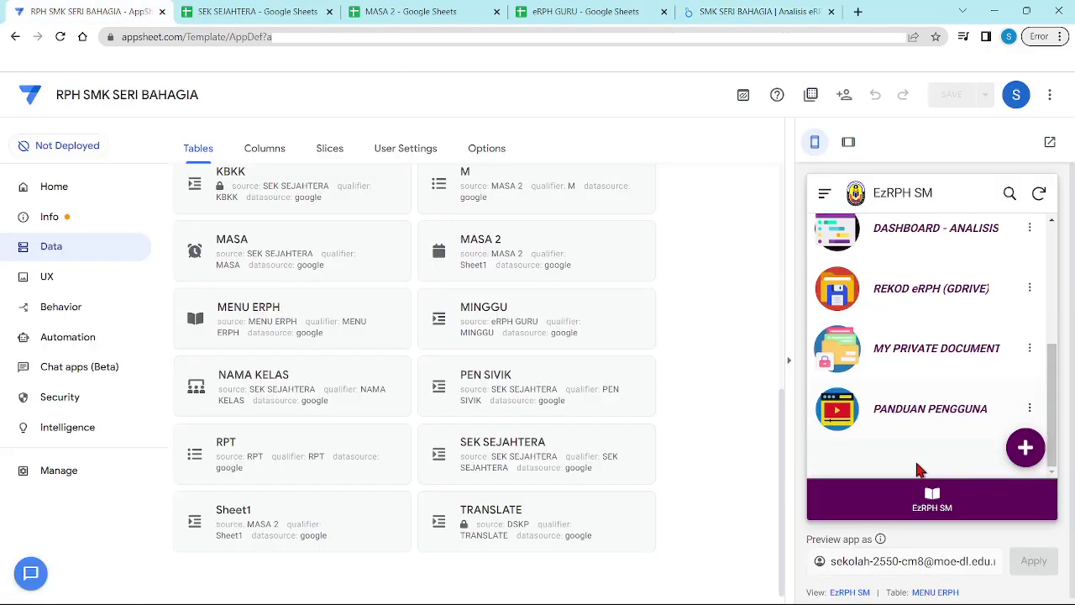
scroll(932, 336, up, 3)
scroll(915, 261, down, 3)
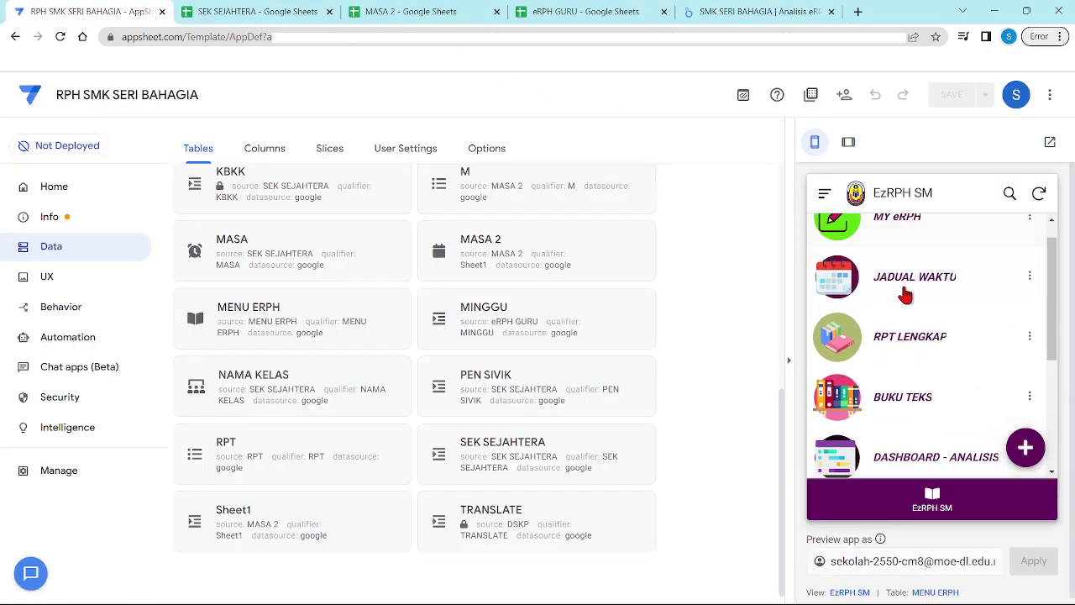
scroll(977, 293, up, 3)
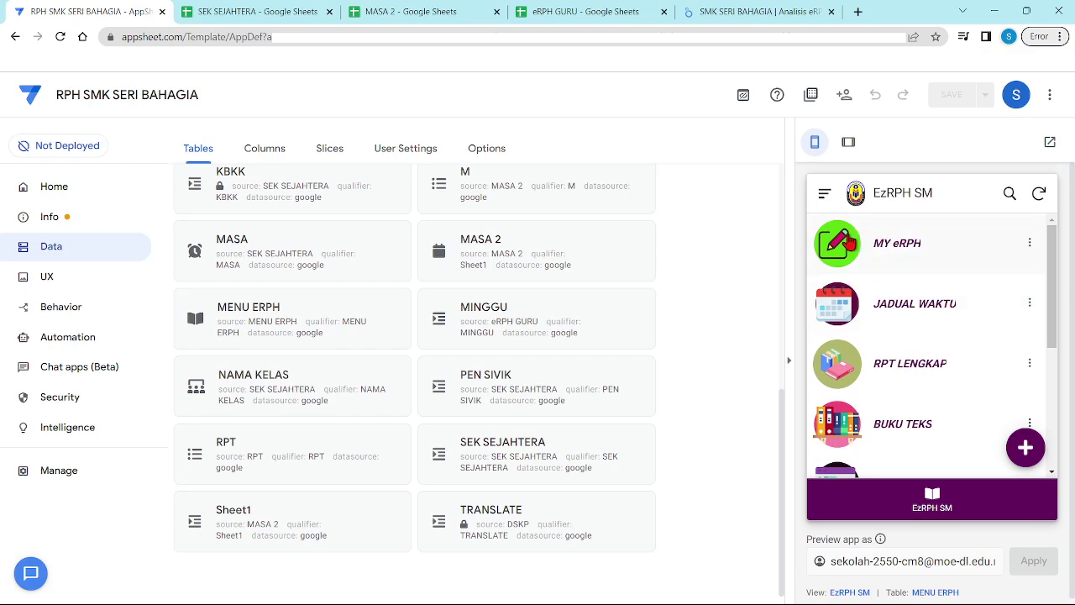
click(826, 195)
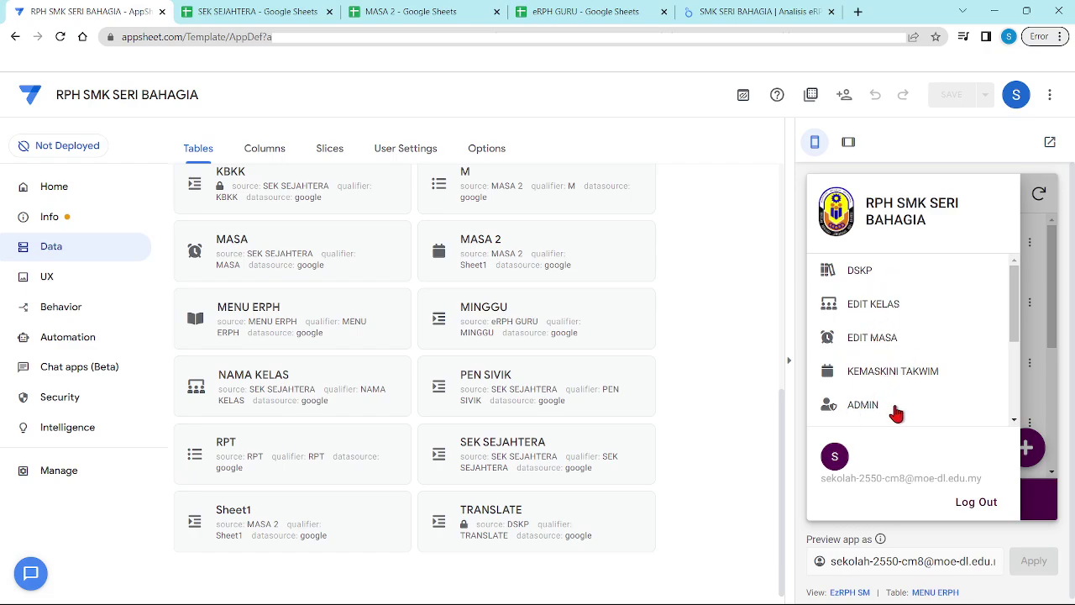
click(1042, 280)
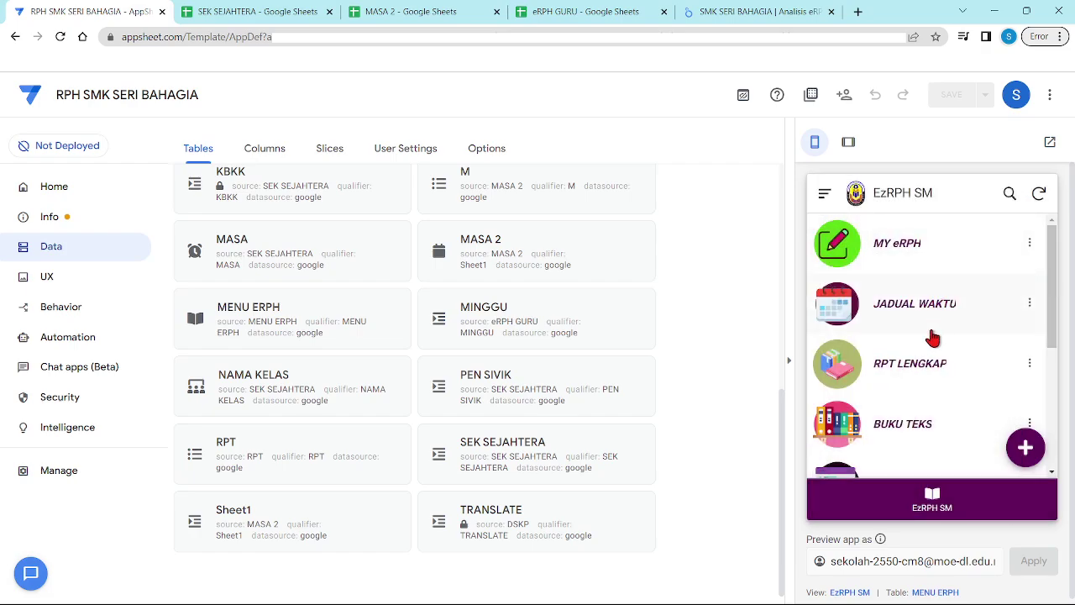